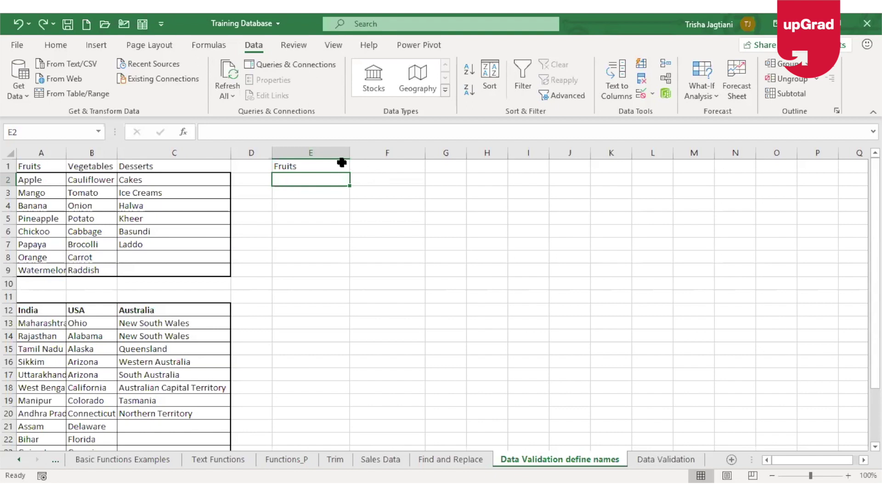
# Add list data validation to cell E2, using the fruit names in A2:A9 as the source
pyautogui.click(334, 165)
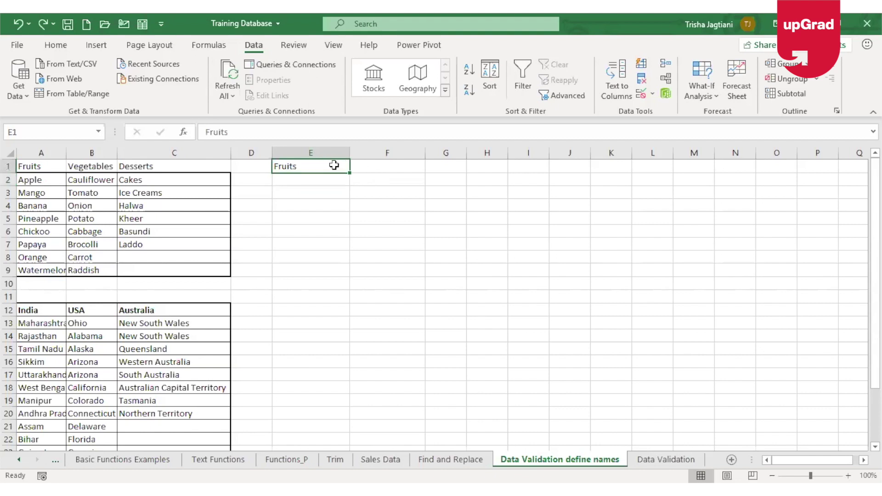
pyautogui.press('Down')
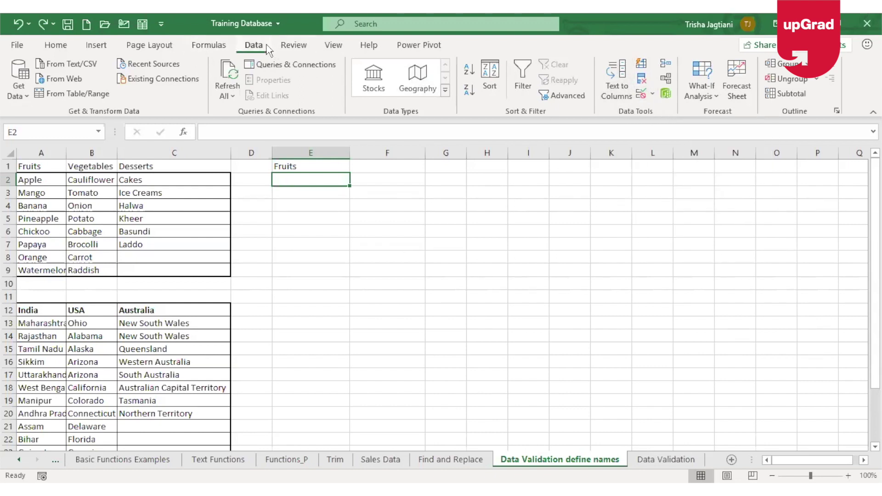
pyautogui.click(641, 94)
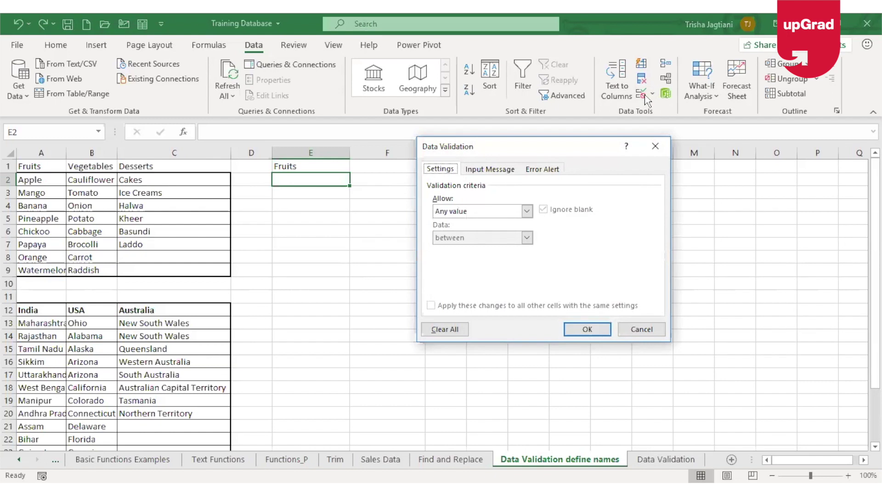
pyautogui.click(526, 212)
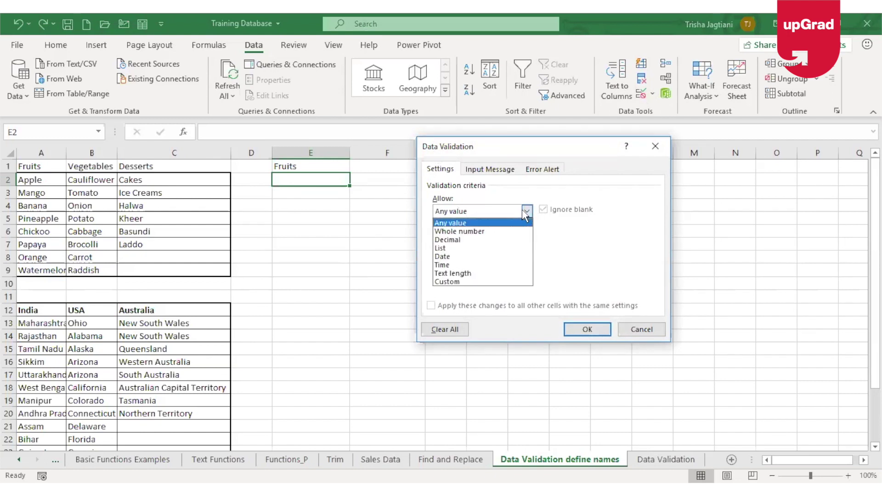
pyautogui.click(444, 248)
pyautogui.click(481, 262)
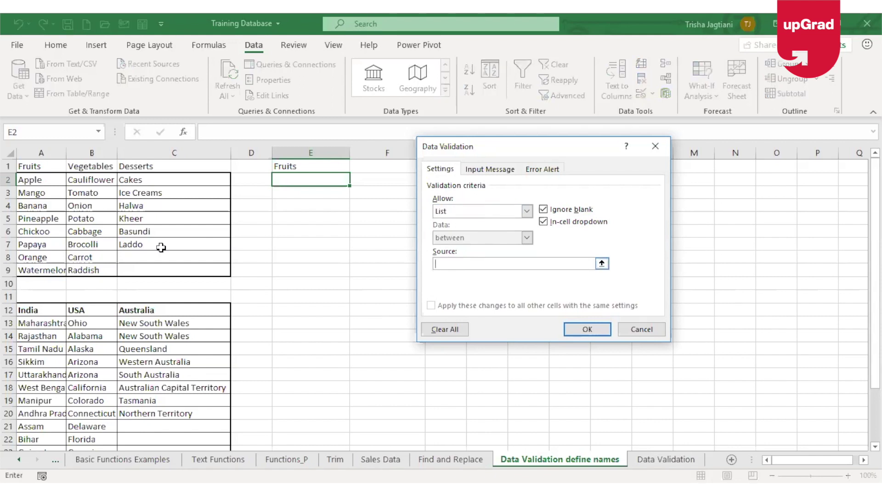
pyautogui.click(48, 179)
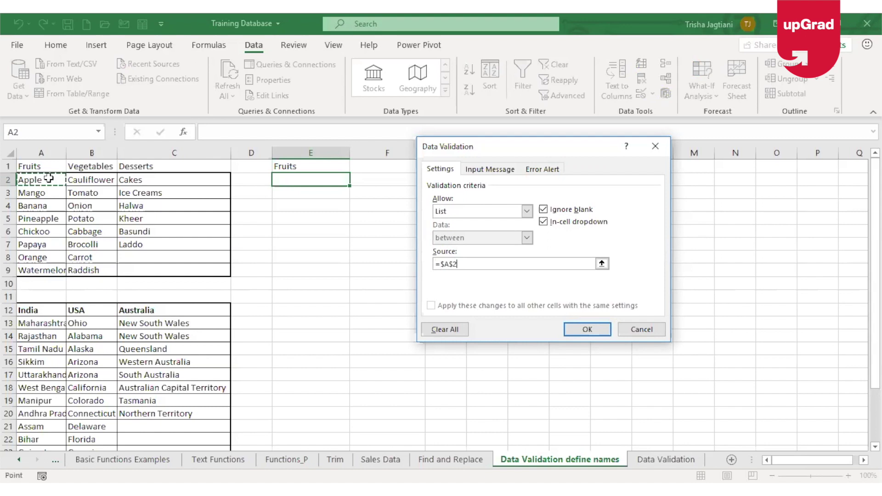
pyautogui.moveTo(49, 178); pyautogui.dragTo(57, 275)
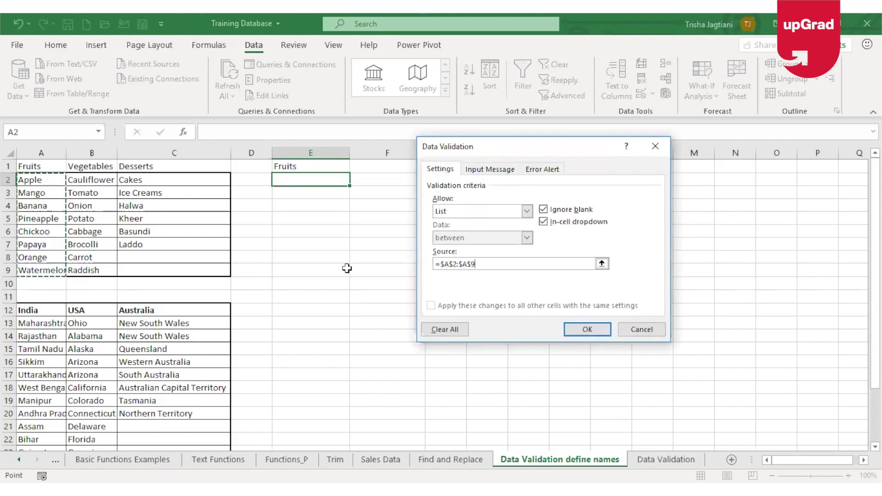
pyautogui.click(605, 334)
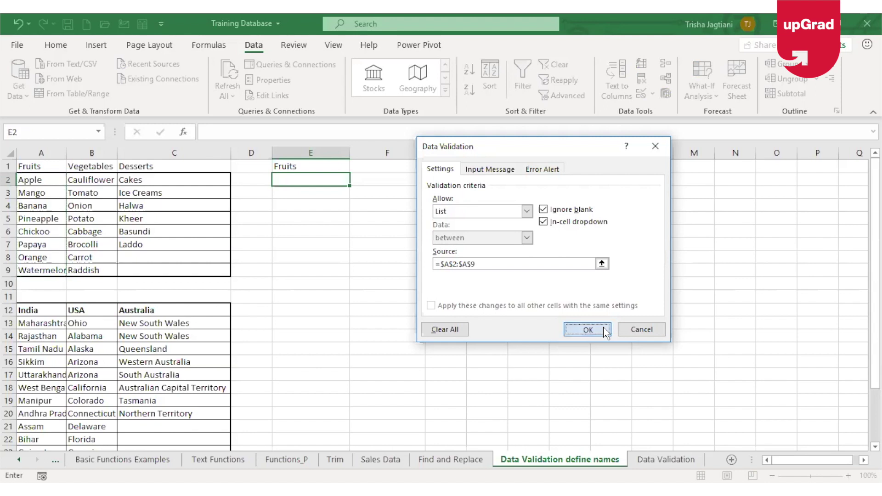
# Inspect the choices in E2's dropdown list, try entering Pear in the cell, and cancel the entry
pyautogui.click(356, 181)
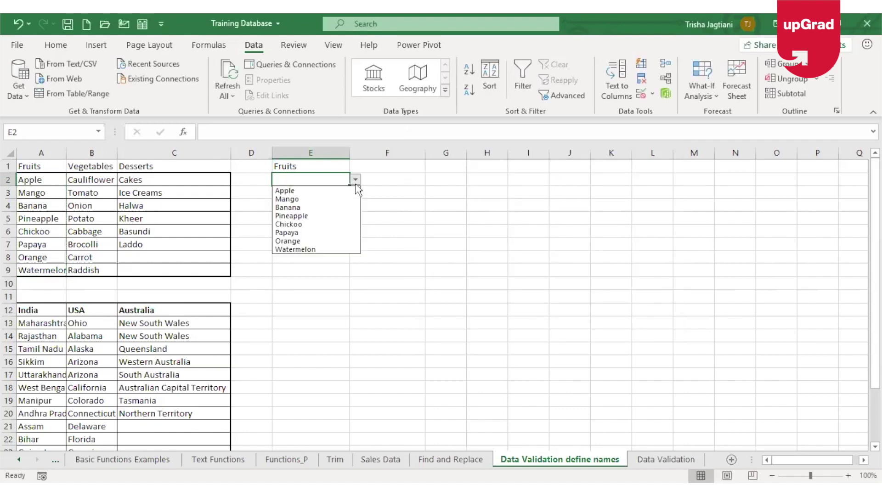
pyautogui.click(356, 185)
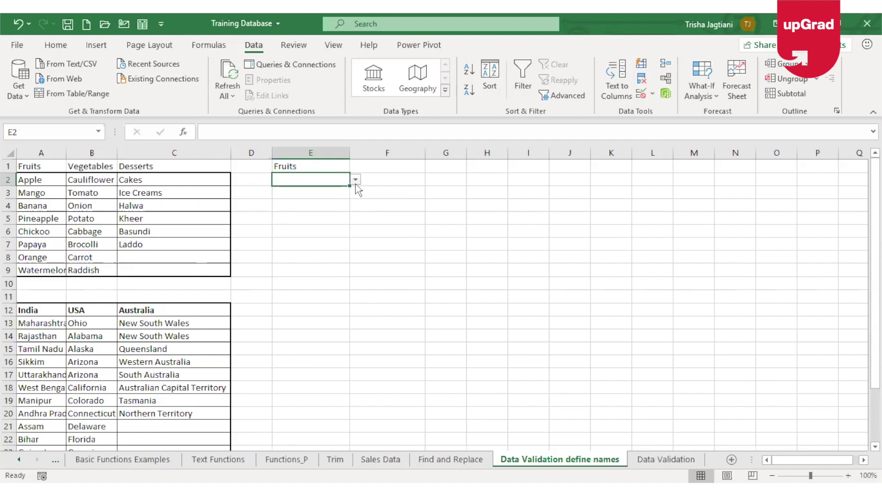
pyautogui.write('Pear')
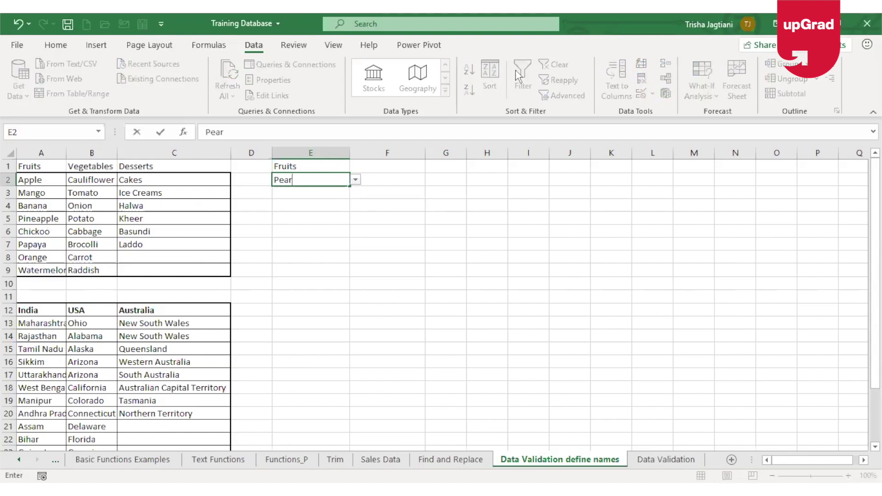
pyautogui.press('Return')
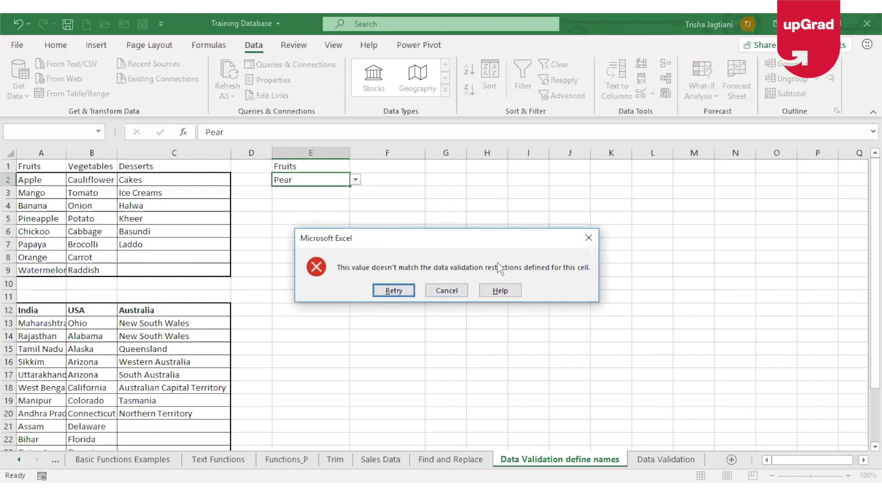
pyautogui.click(446, 290)
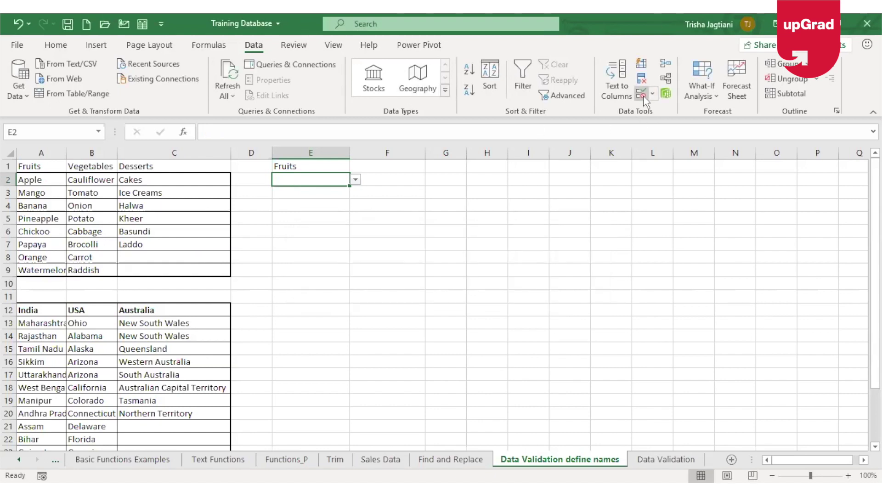
# Open the error alert settings of E2's data validation and keep the Stop style
pyautogui.click(643, 97)
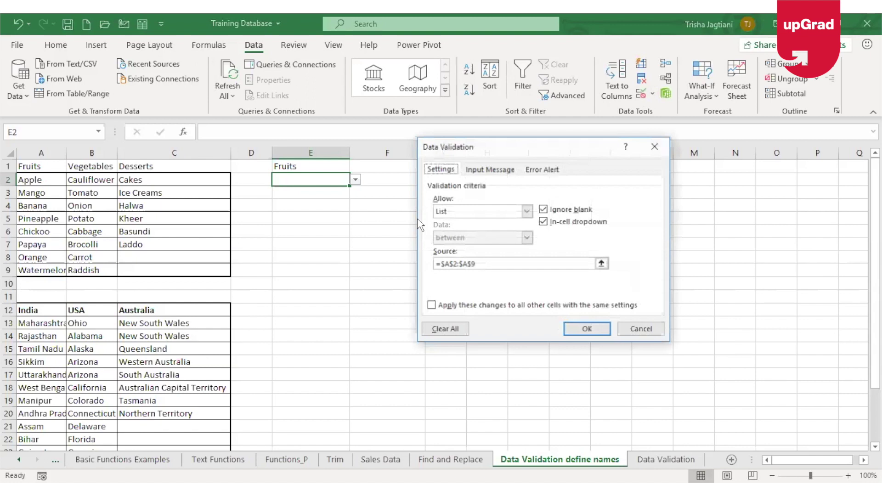
pyautogui.click(551, 170)
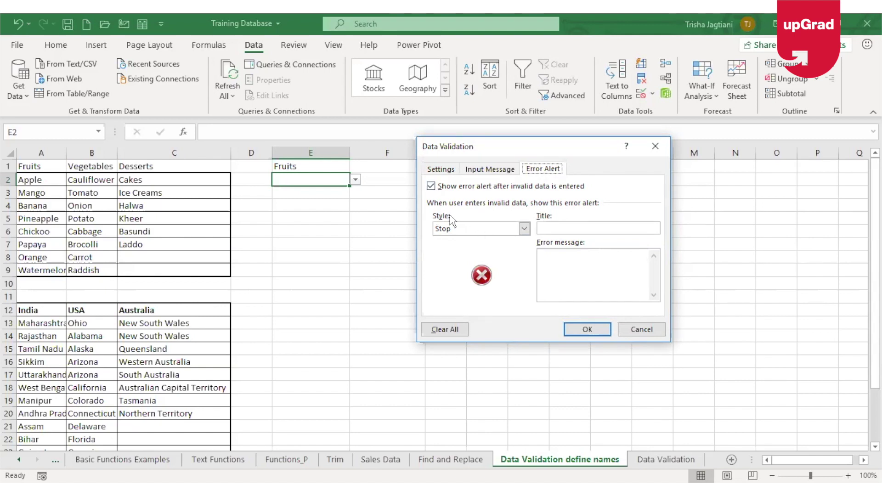
pyautogui.click(577, 228)
pyautogui.click(508, 231)
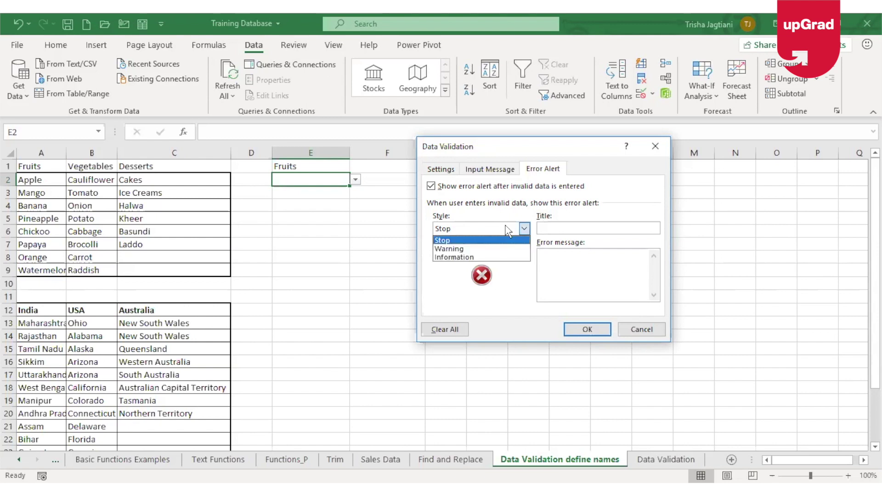
pyautogui.click(507, 230)
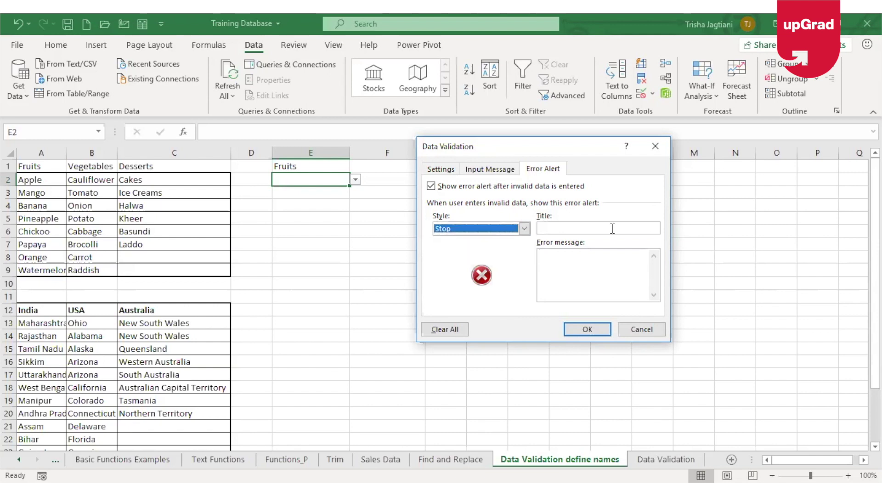
pyautogui.click(612, 228)
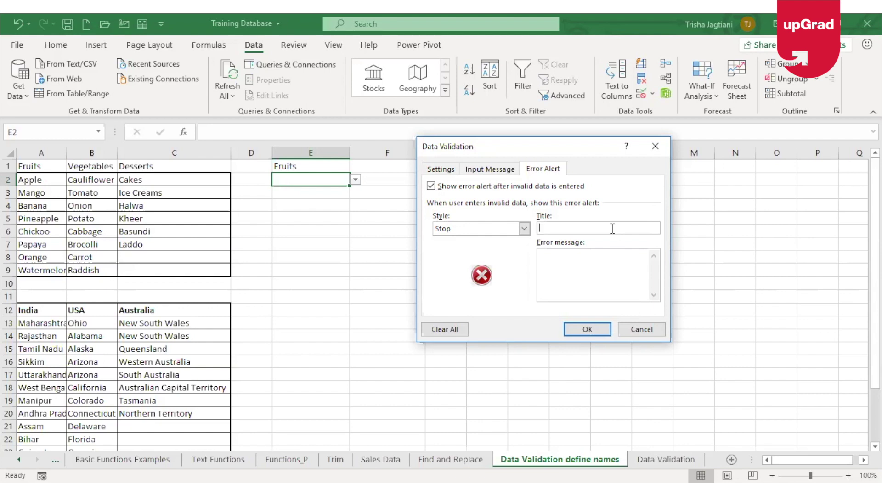
# Try the Warning style for the error alert, and return the style to Stop
pyautogui.click(524, 228)
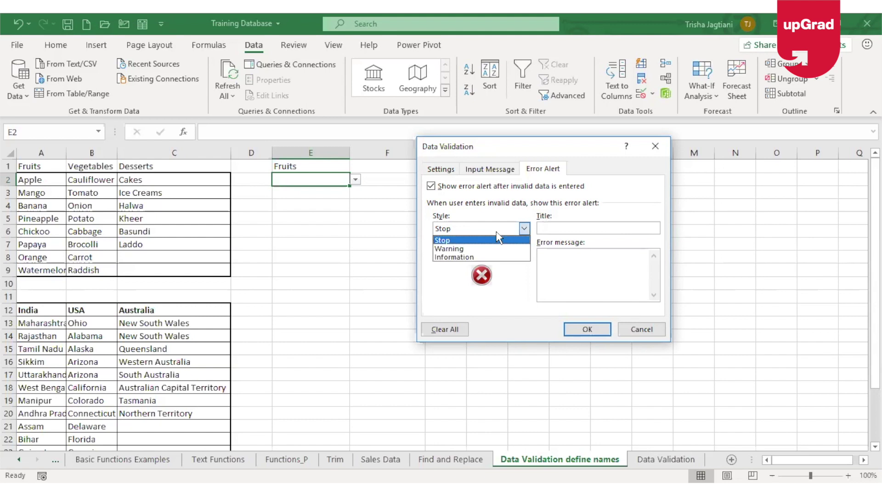
pyautogui.click(464, 249)
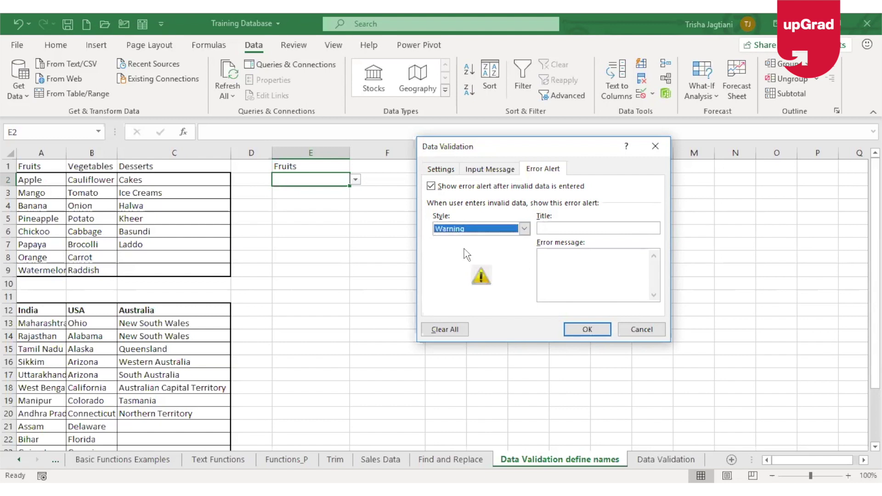
pyautogui.click(476, 229)
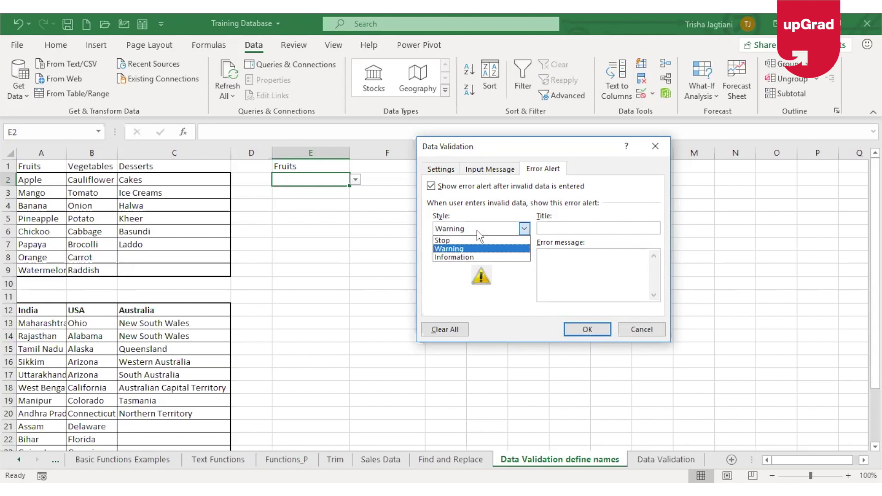
pyautogui.click(477, 249)
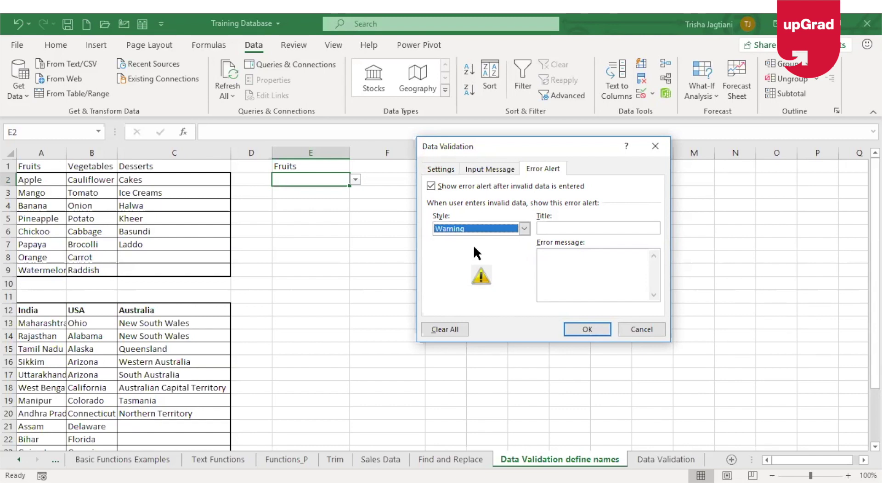
pyautogui.click(523, 228)
pyautogui.click(522, 232)
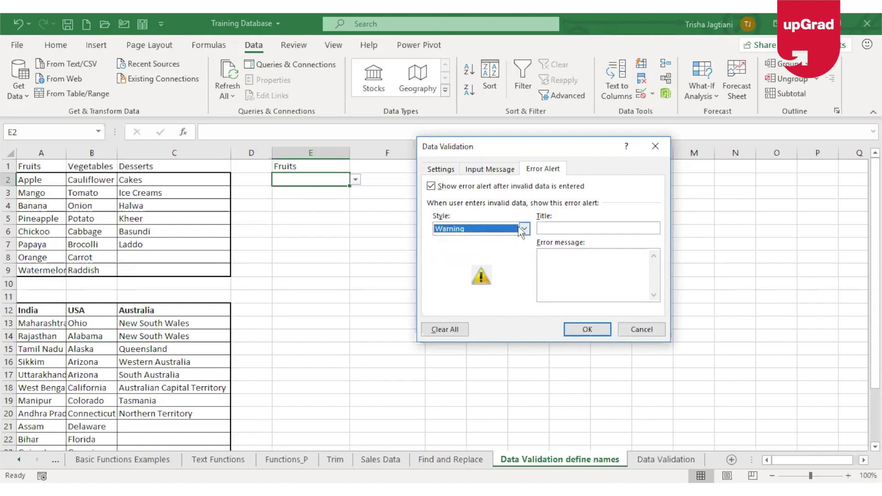
pyautogui.click(568, 225)
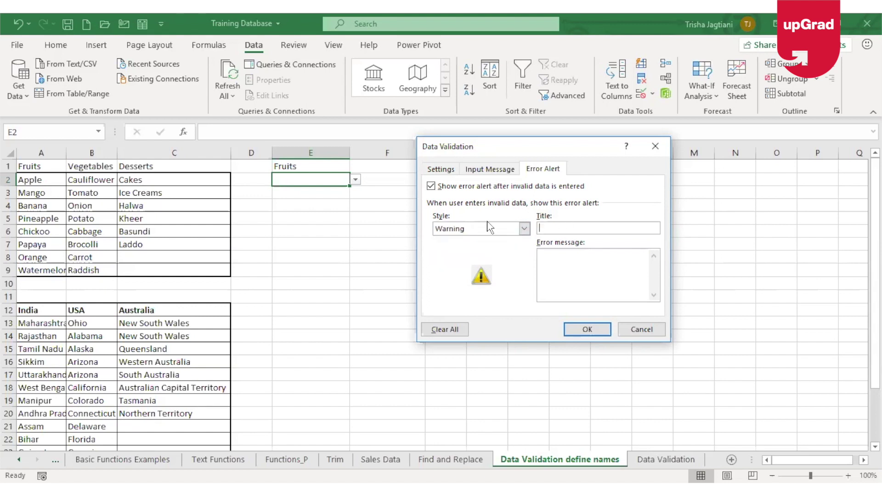
pyautogui.click(524, 228)
pyautogui.click(470, 240)
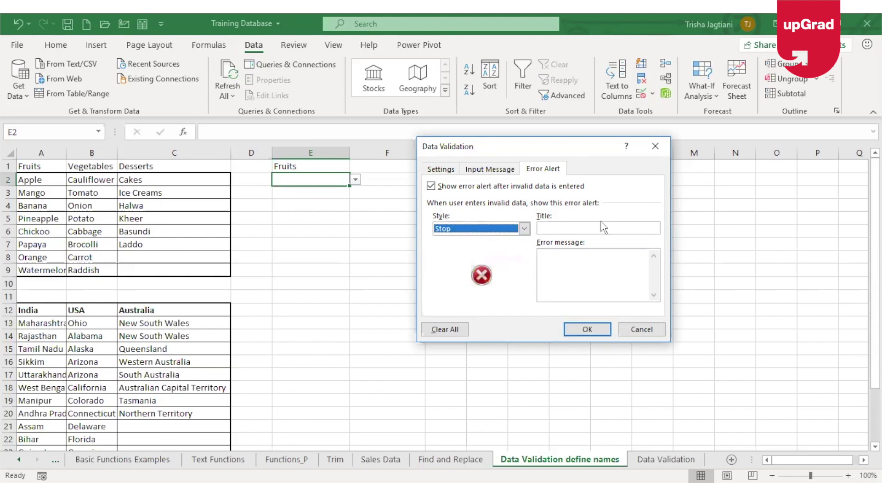
# Give E2's Stop alert the title "Error" and the message "Please enter the data from drop down list", and apply it
pyautogui.click(599, 227)
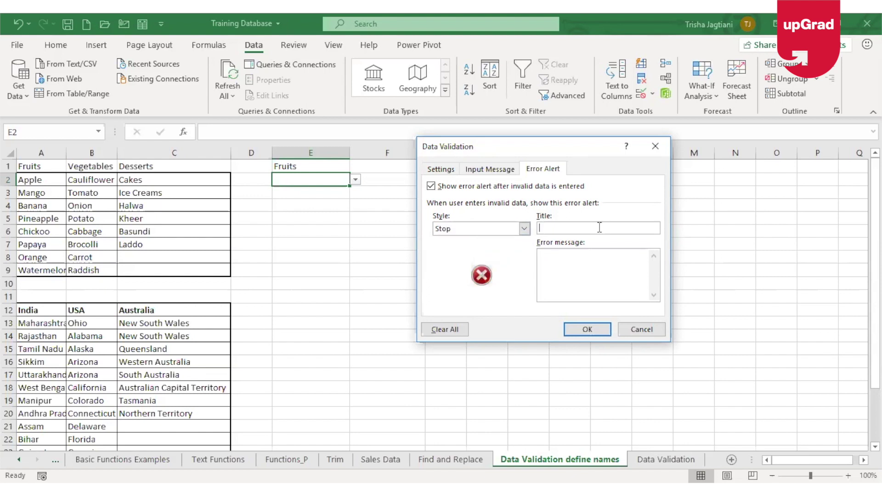
pyautogui.write('Error')
pyautogui.press('Tab')
pyautogui.write('Please enter the data from d')
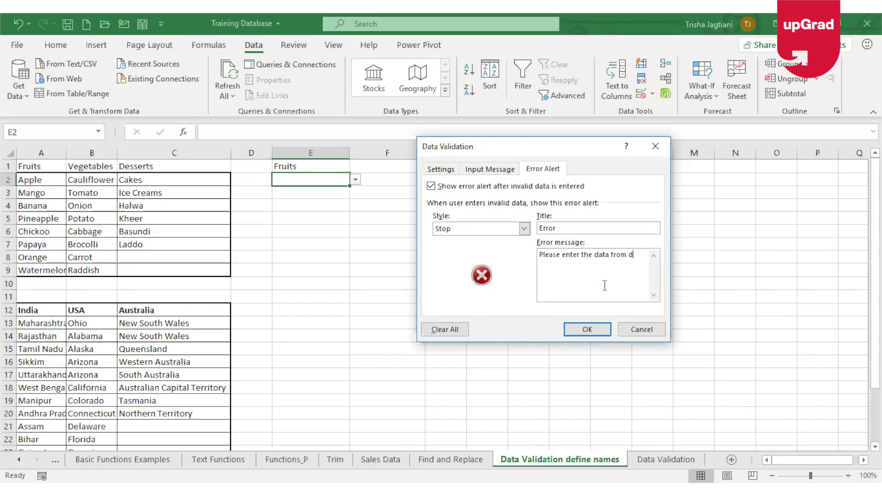
pyautogui.write('rop down list')
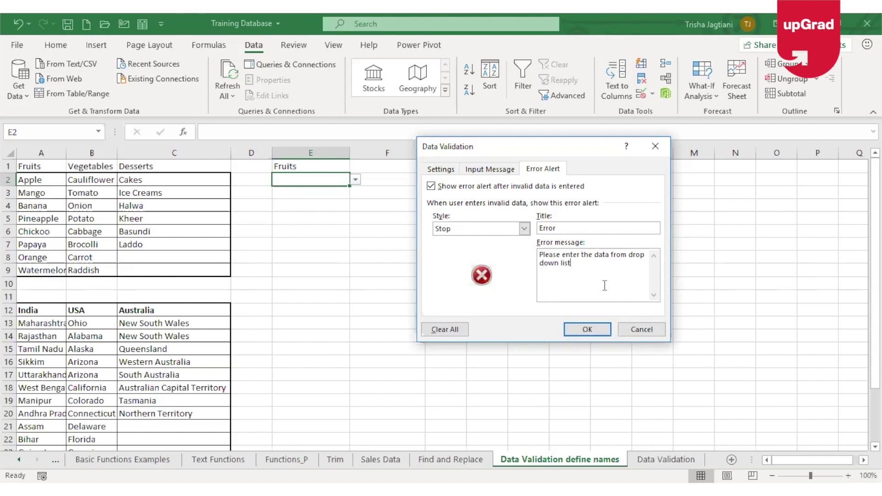
pyautogui.click(589, 330)
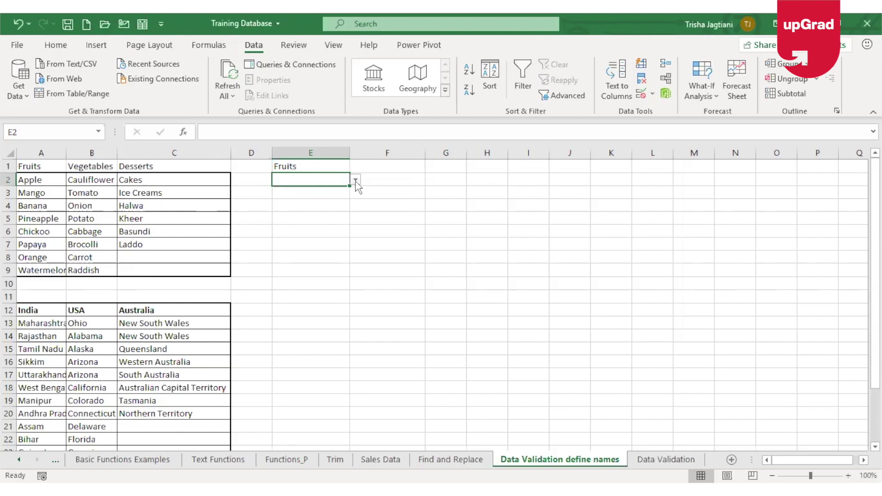
# Test the custom Stop alert by trying to enter Pear in cell E2, and cancel the entry
pyautogui.write('Pear')
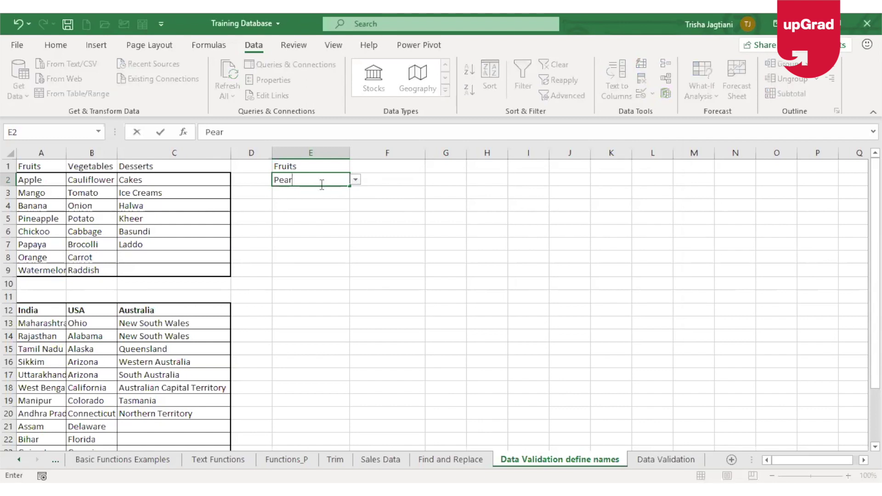
pyautogui.press('Return')
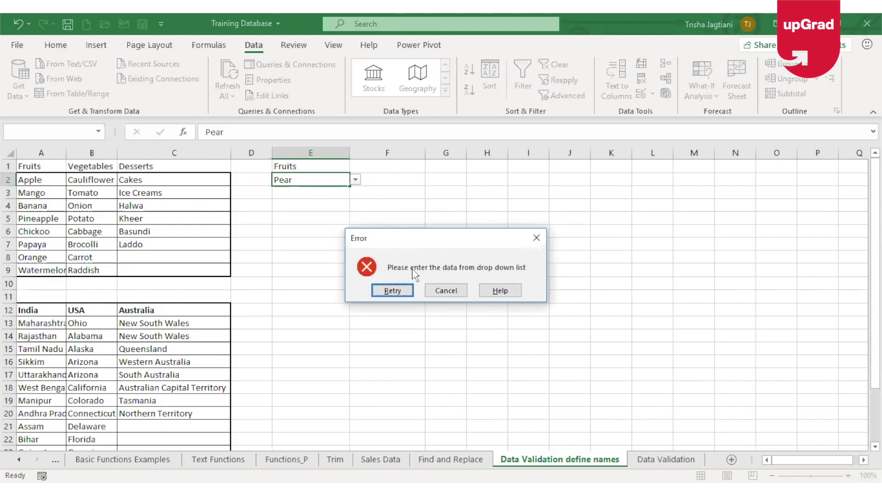
pyautogui.click(452, 289)
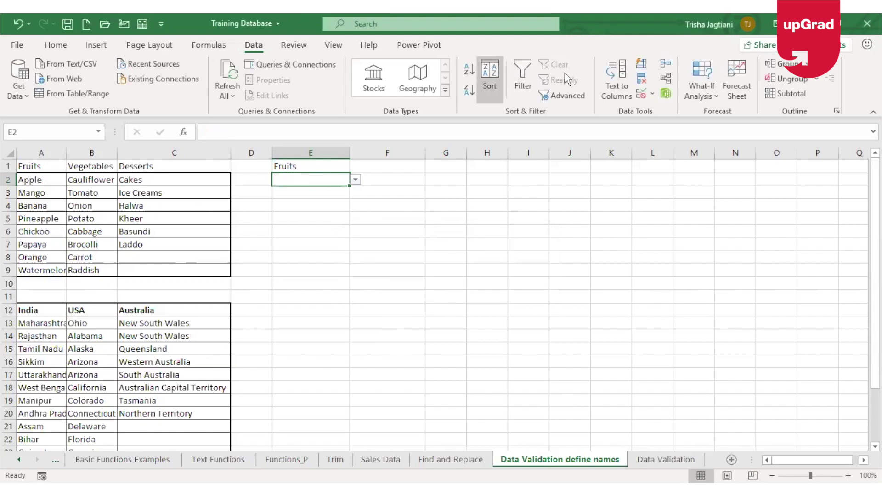
# Change the error alert style of E2's data validation to Warning and apply it
pyautogui.click(641, 93)
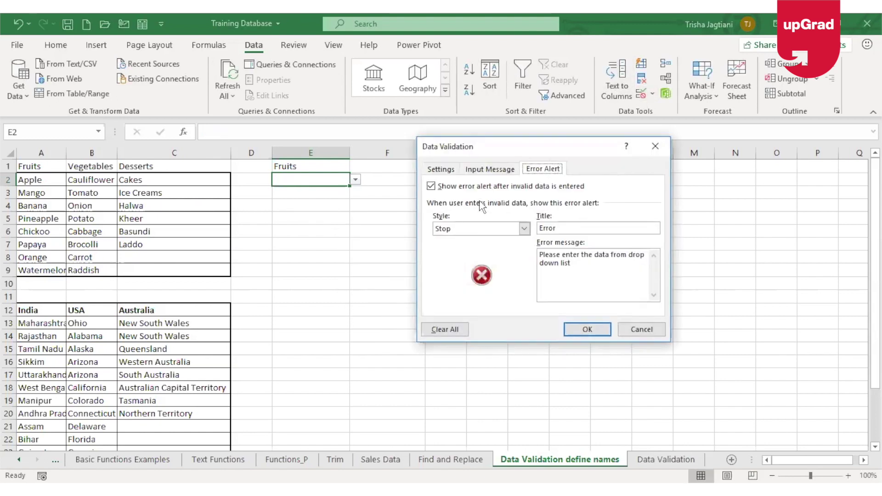
pyautogui.click(497, 230)
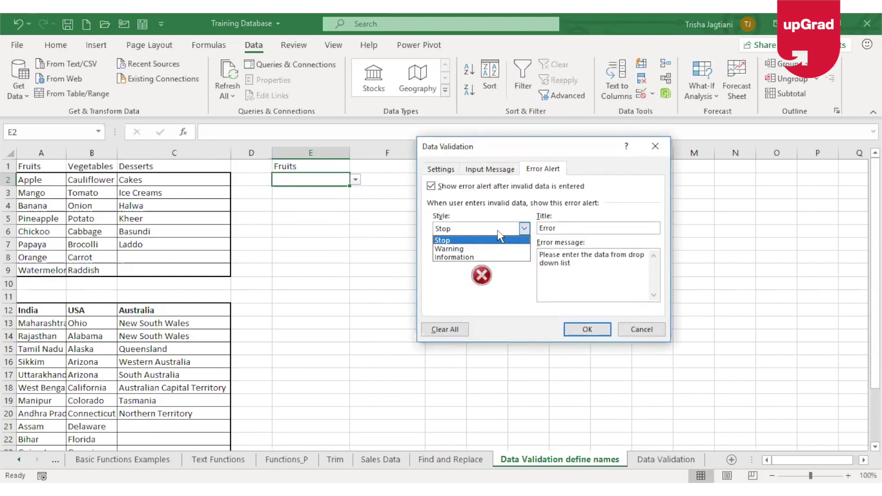
pyautogui.click(469, 249)
pyautogui.click(598, 334)
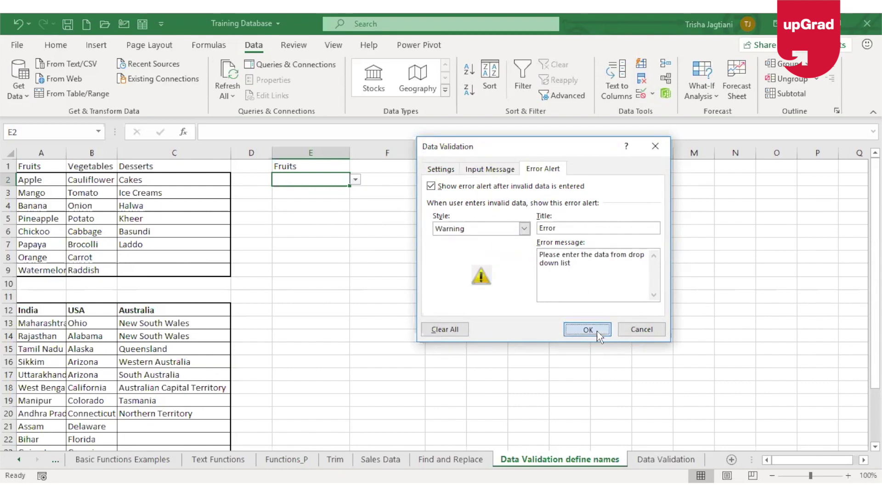
# Test the Warning alert by entering Pear in cell E2, and choose to continue with the invalid entry
pyautogui.write('Pear')
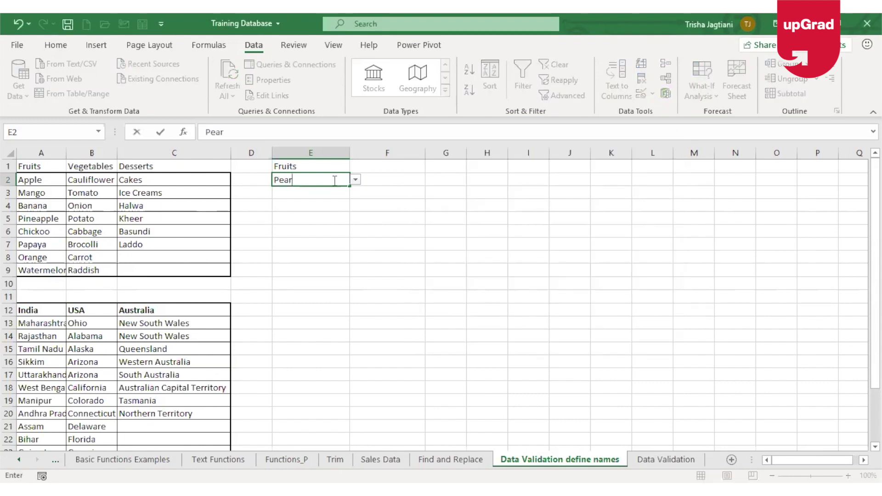
pyautogui.press('Return')
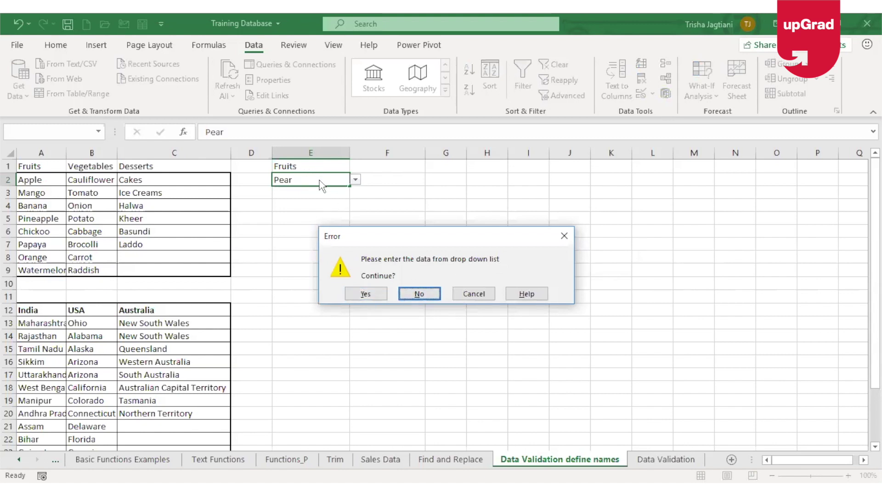
pyautogui.click(370, 294)
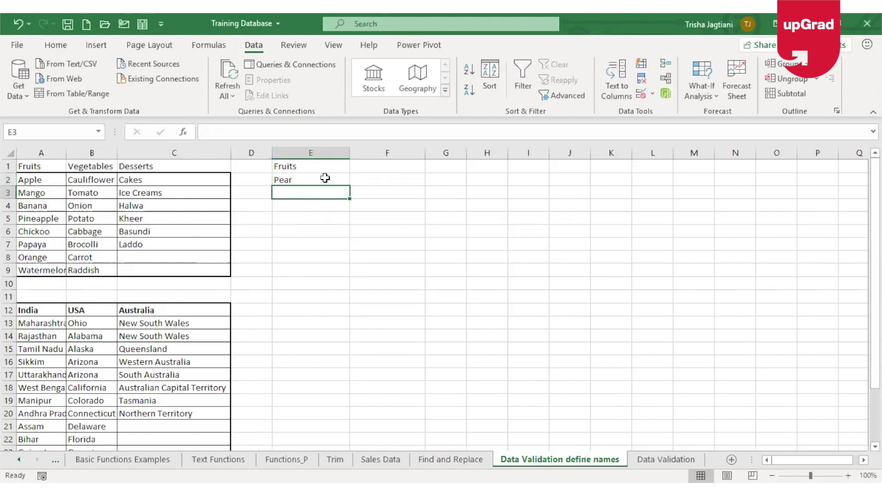
# Set the error alert style of cell E3's data validation to Information and apply it
pyautogui.click(642, 97)
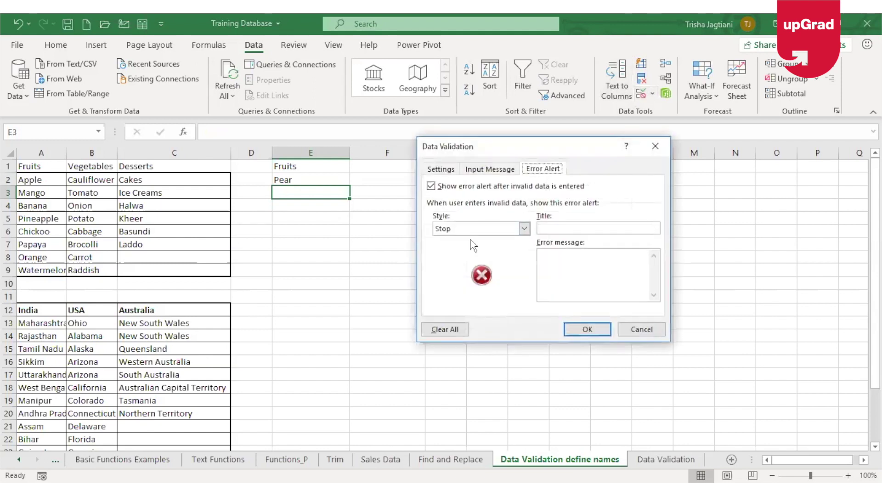
pyautogui.click(484, 230)
pyautogui.click(473, 258)
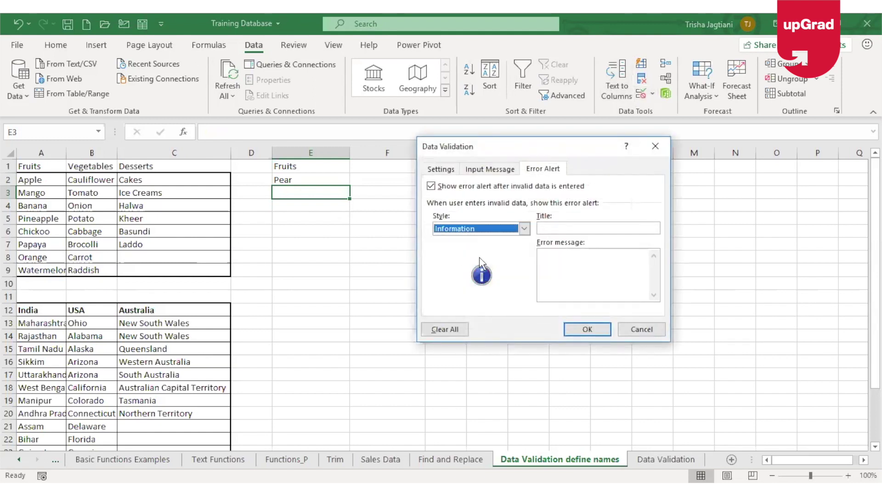
pyautogui.click(586, 332)
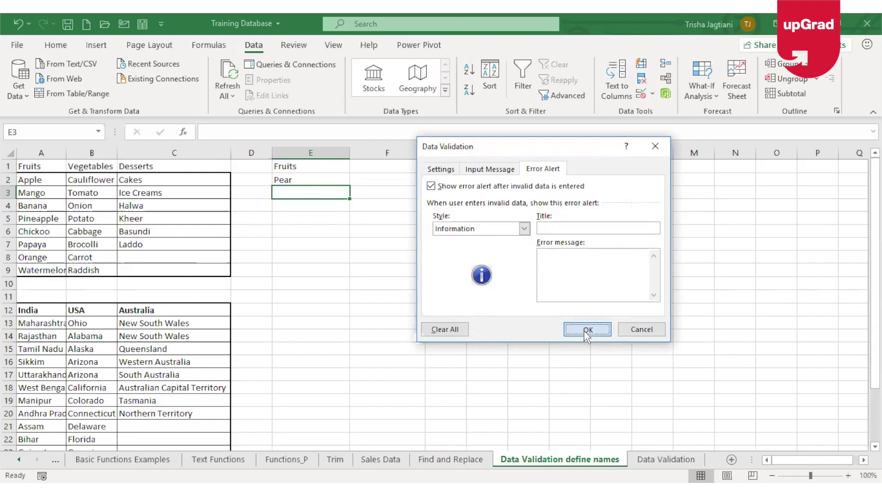
# Change the error alert style of cell E2's data validation to Information and apply it
pyautogui.click(314, 181)
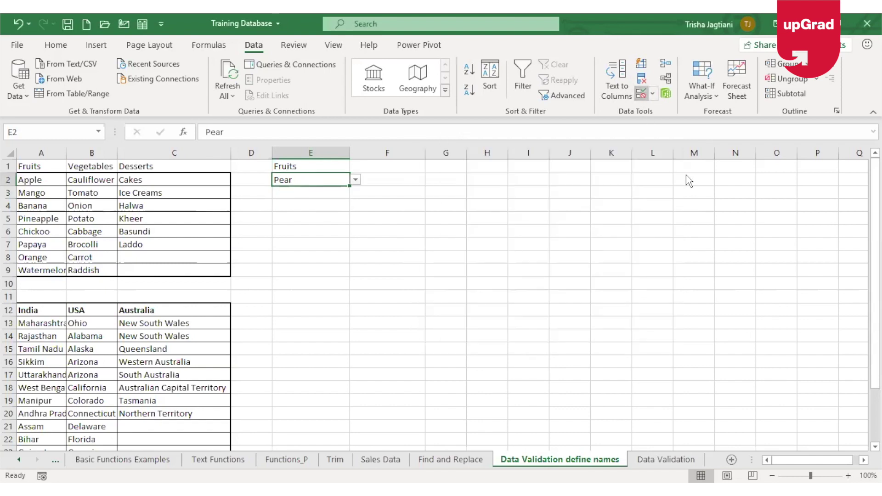
pyautogui.click(641, 94)
pyautogui.click(524, 228)
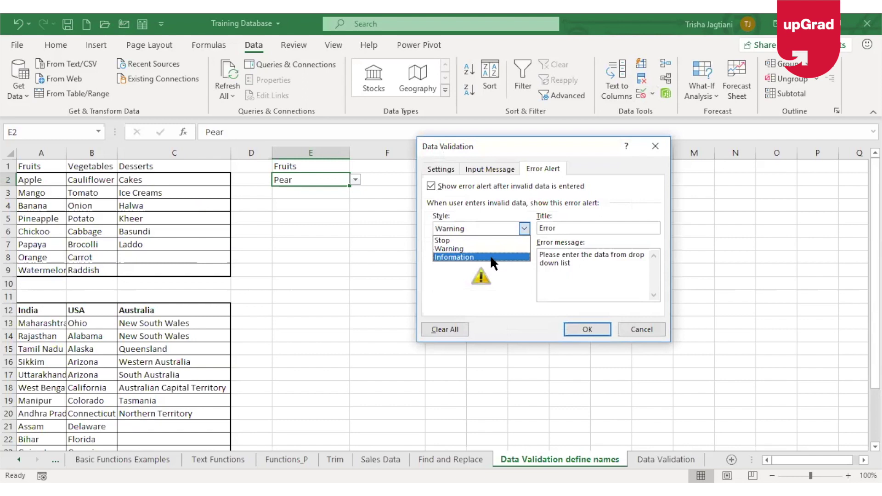
pyautogui.click(489, 257)
pyautogui.click(583, 330)
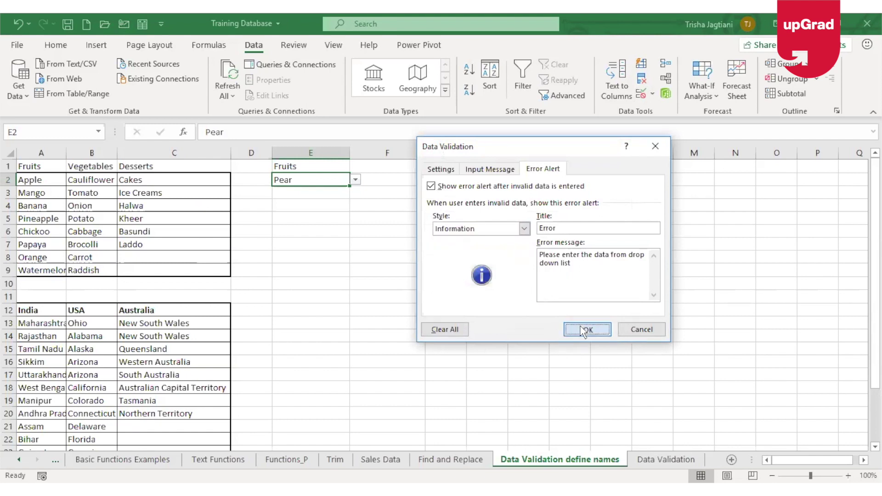
# Test the Information alert by entering Pear in cell E2 again, and accept the entry
pyautogui.write('Pear')
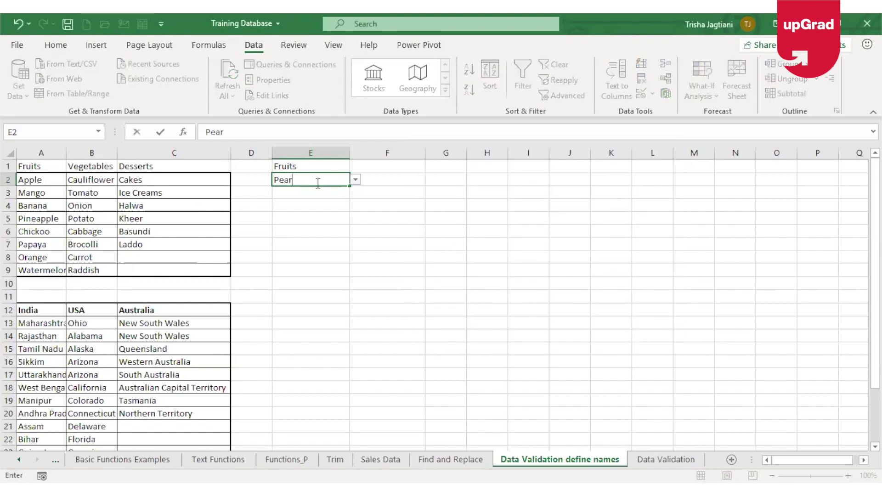
pyautogui.press('Return')
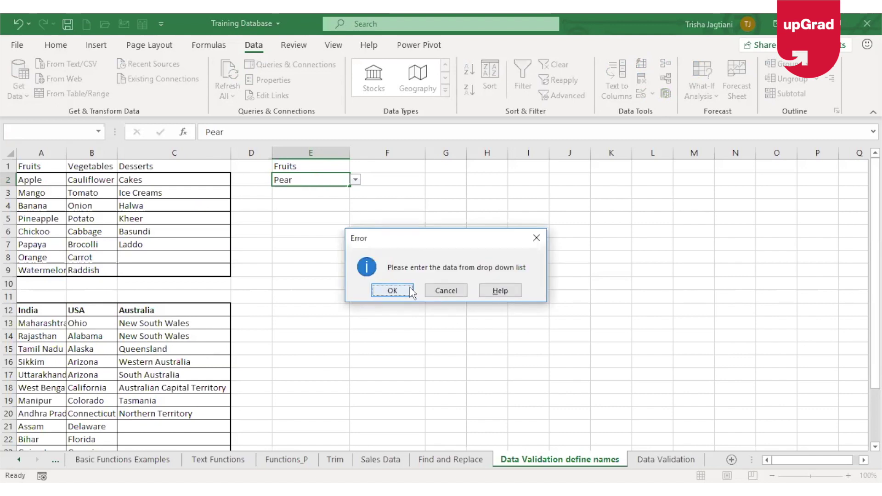
pyautogui.press('Return')
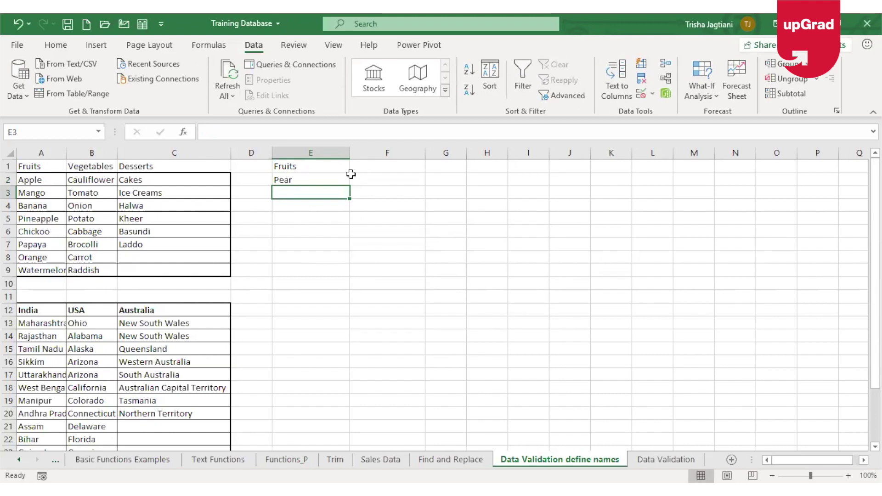
# Give cell E3 an input message titled "Fruits Name" with the text "Please enter Tropical fruits names only.", and apply it
pyautogui.click(642, 94)
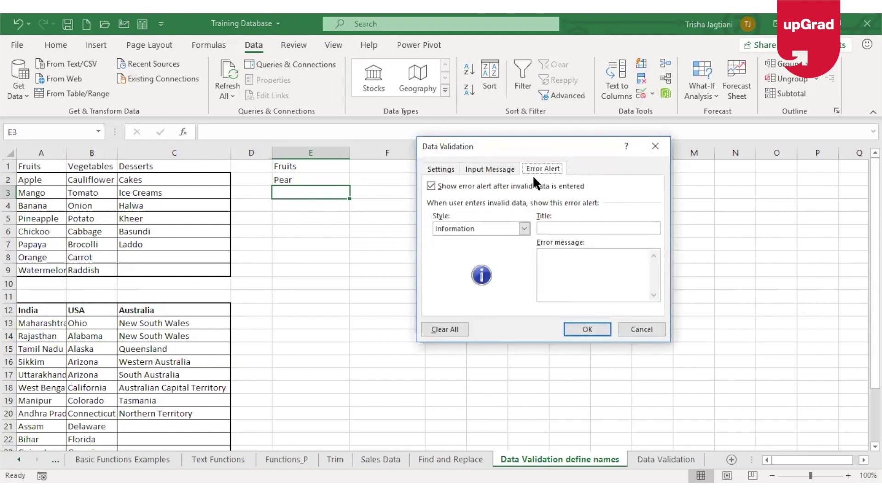
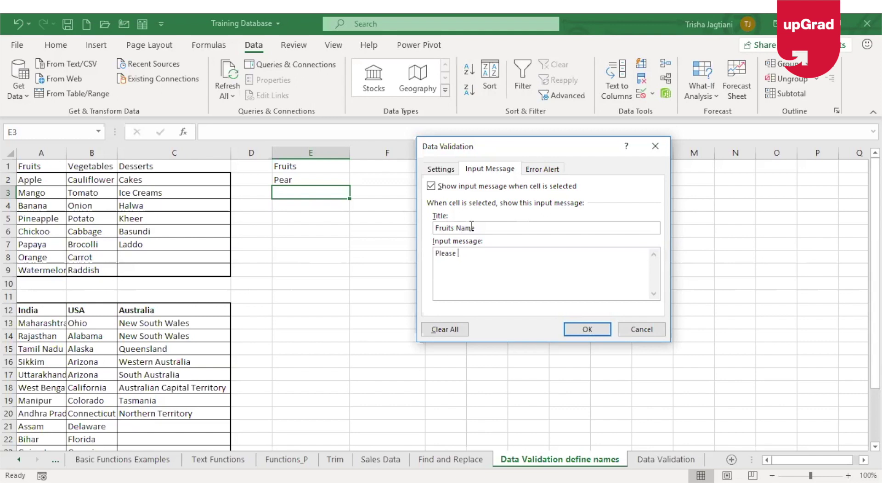
pyautogui.write('Tropical fruits name')
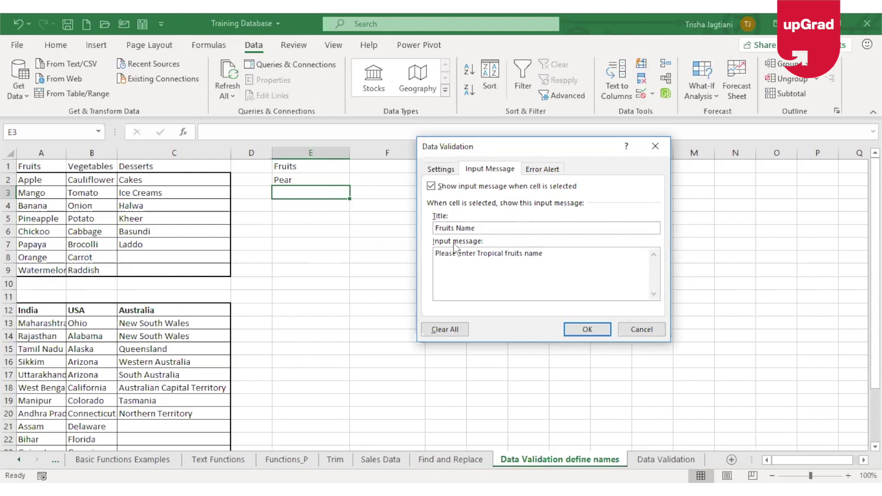
pyautogui.write('s only.')
pyautogui.click(603, 330)
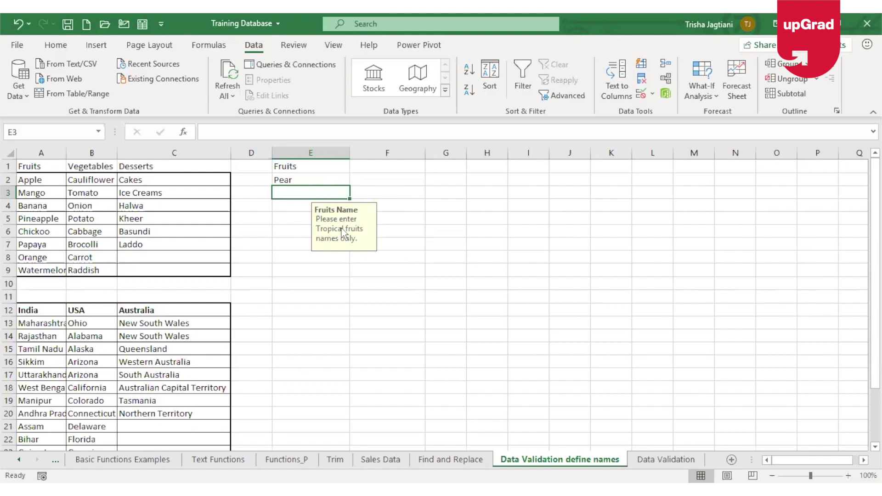
# Give cell E2 an input message titled "Fruits Name" with the text "Please enter tropical fruit names only.", and apply it
pyautogui.click(306, 180)
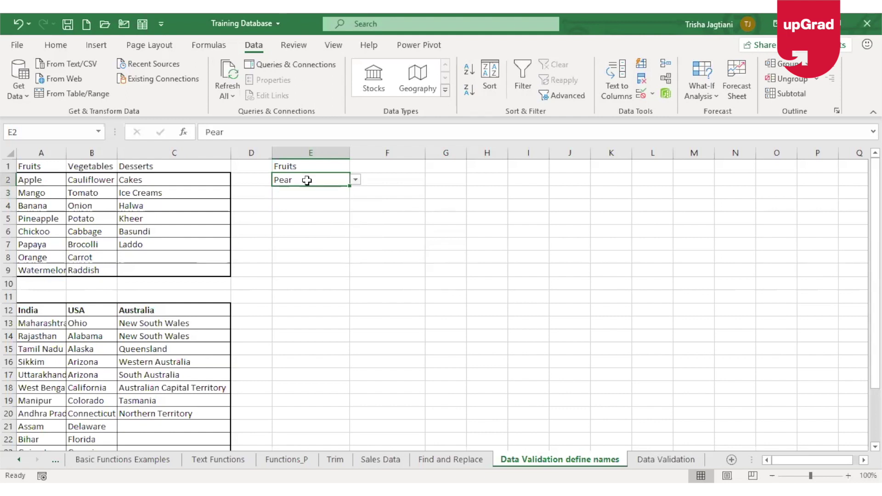
pyautogui.click(640, 94)
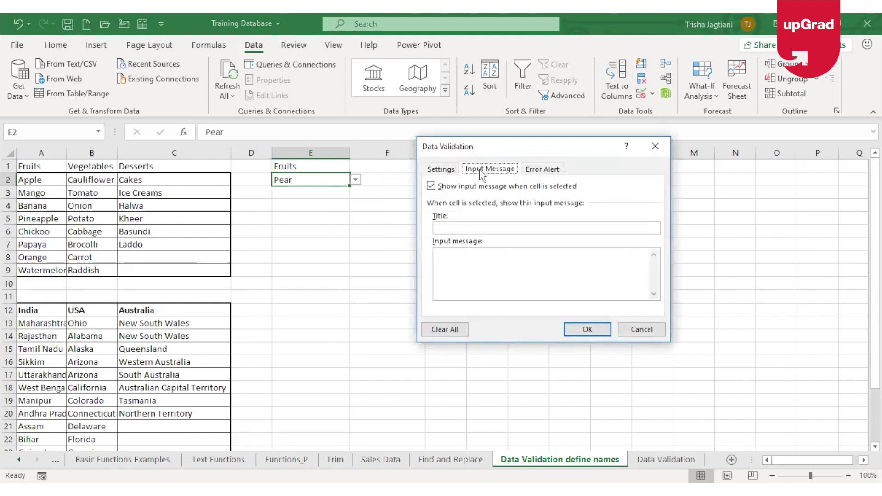
pyautogui.click(493, 225)
pyautogui.write('Fr')
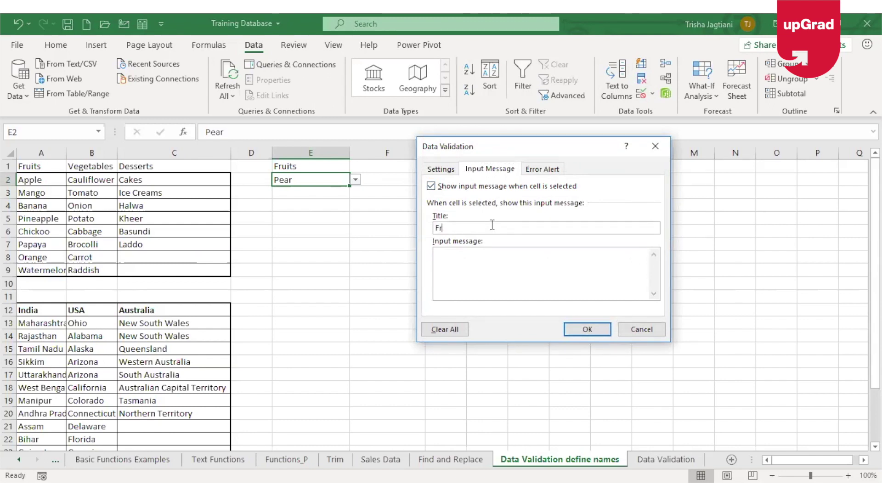
pyautogui.write('uits Name')
pyautogui.press('Tab')
pyautogui.write('Please enter tropical fruit names only.')
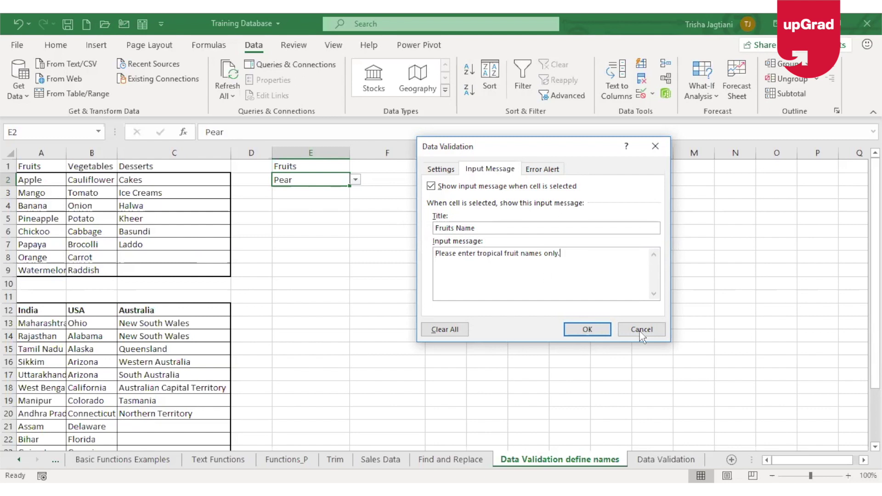
pyautogui.click(598, 331)
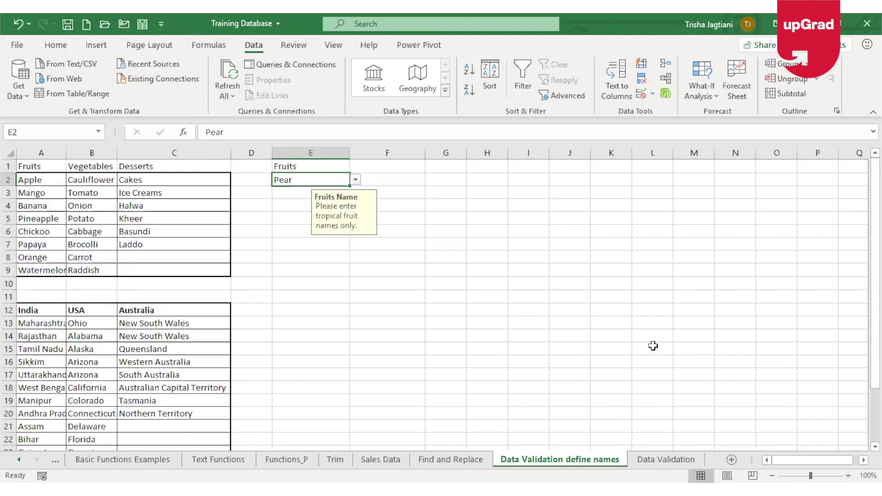
# Switch to the Data Validation sheet and look over its Emp ID, Gender, Feedback and Date of Training columns
pyautogui.hotkey('ctrl', 'pagedown')
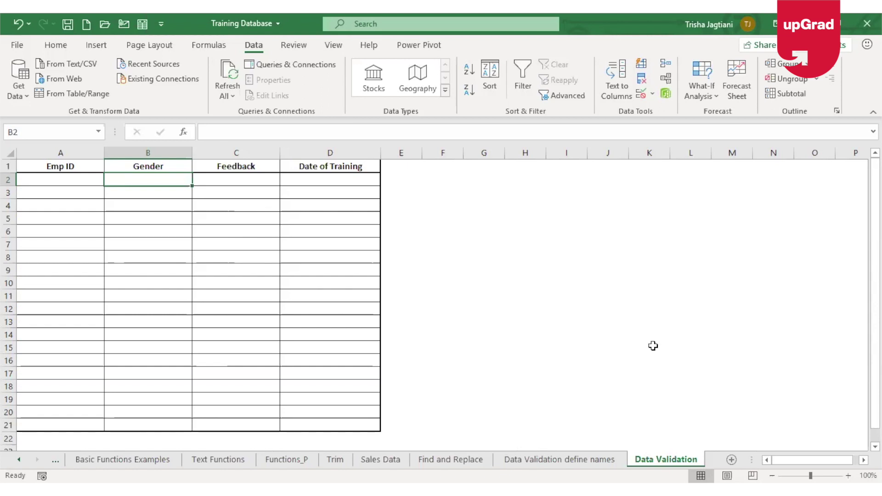
pyautogui.click(80, 177)
pyautogui.press('Right')
pyautogui.press('Right')
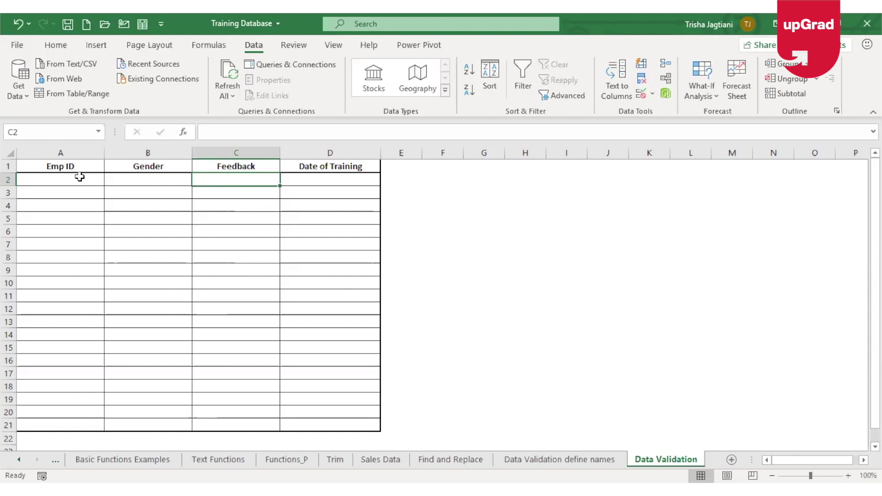
pyautogui.click(358, 179)
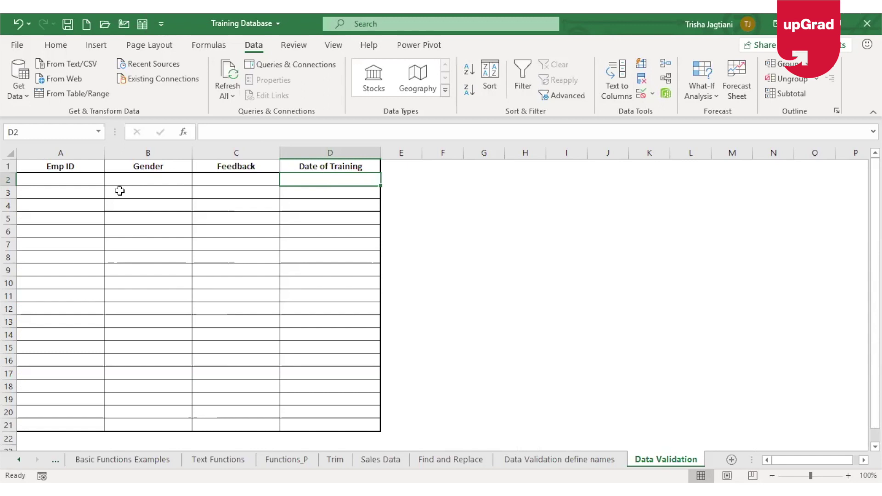
# Begin a data validation rule for the Emp ID cells A2:A21 that allows values from a List
pyautogui.click(86, 180)
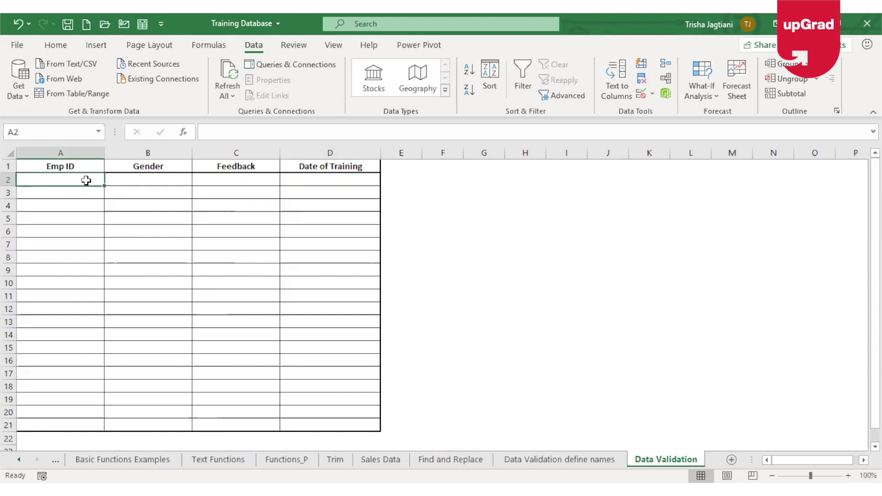
pyautogui.hotkey('shift', 'Down')
pyautogui.hotkey('shift', 'Down')
pyautogui.hotkey('shift', 'Down')
pyautogui.hotkey('shift', 'Down')
pyautogui.hotkey('shift', 'Down')
pyautogui.hotkey('shift', 'Down')
pyautogui.hotkey('shift', 'Down')
pyautogui.hotkey('shift', 'Down')
pyautogui.hotkey('shift', 'Down')
pyautogui.hotkey('shift', 'Down')
pyautogui.hotkey('shift', 'Down')
pyautogui.hotkey('shift', 'Down')
pyautogui.hotkey('shift', 'Down')
pyautogui.hotkey('shift', 'Down')
pyautogui.hotkey('shift', 'Down')
pyautogui.hotkey('shift', 'Down')
pyautogui.hotkey('shift', 'Down')
pyautogui.hotkey('shift', 'Down')
pyautogui.hotkey('shift', 'Down')
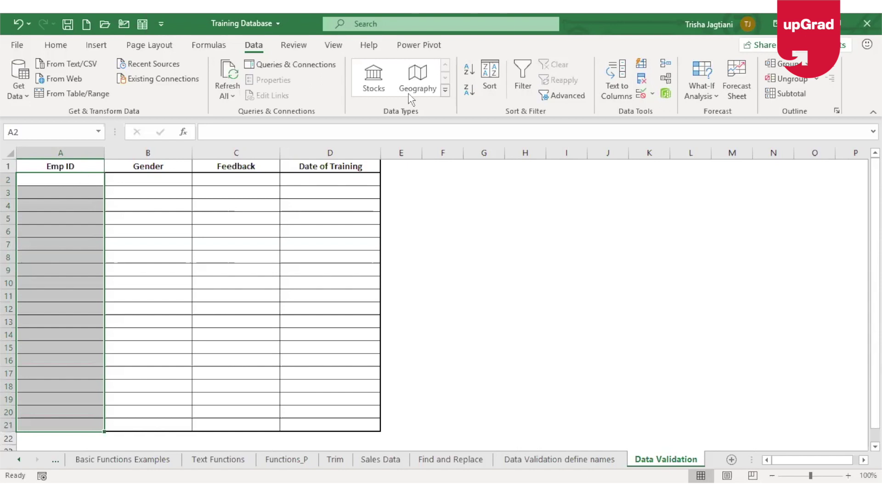
pyautogui.click(644, 94)
pyautogui.click(440, 171)
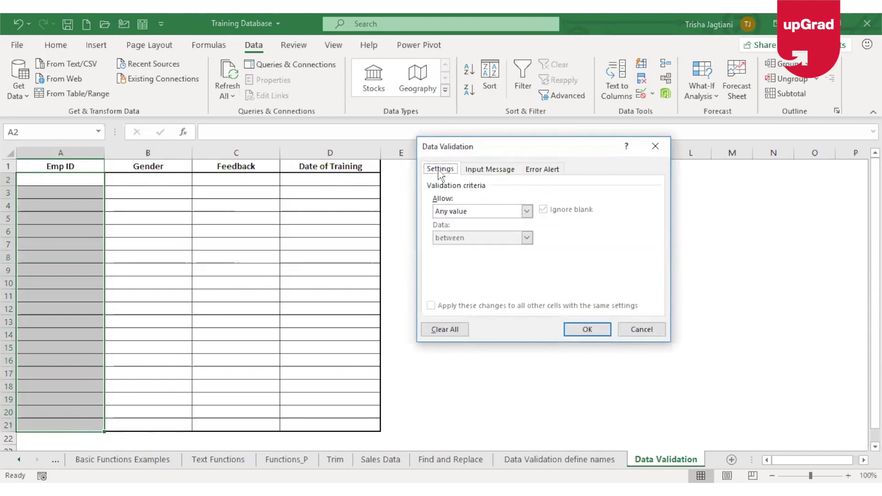
pyautogui.click(527, 211)
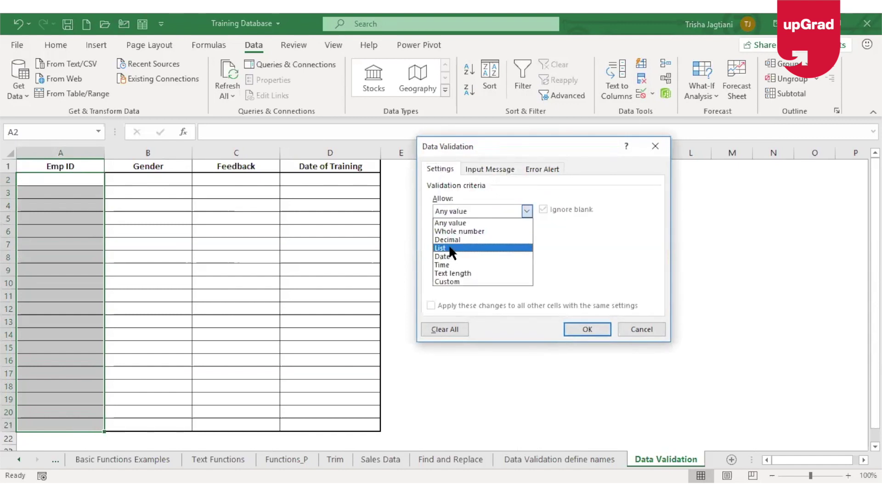
pyautogui.click(450, 249)
pyautogui.click(489, 263)
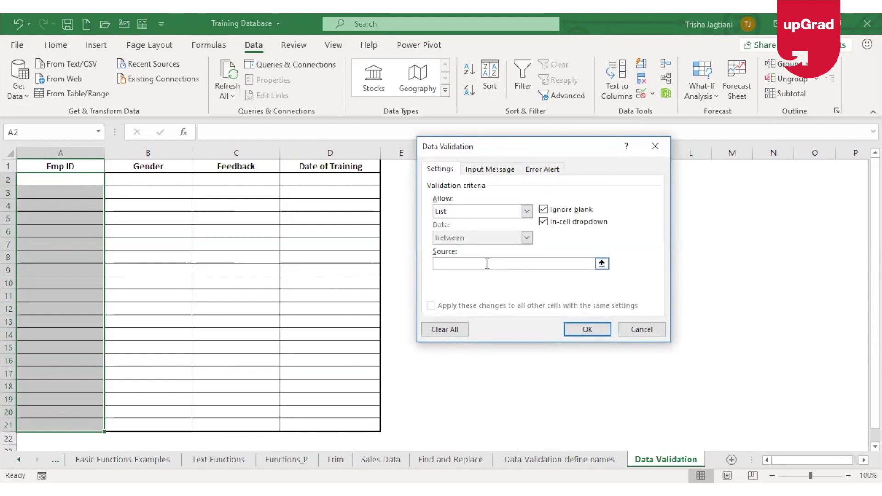
# Apply the list rule with the Database sheet's employee codes, =Database!$A$2:$A$102, as source, and check the dropdown in cells A4 and A7
pyautogui.click(18, 459)
pyautogui.click(19, 459)
pyautogui.click(19, 459)
pyautogui.click(19, 459)
pyautogui.click(19, 459)
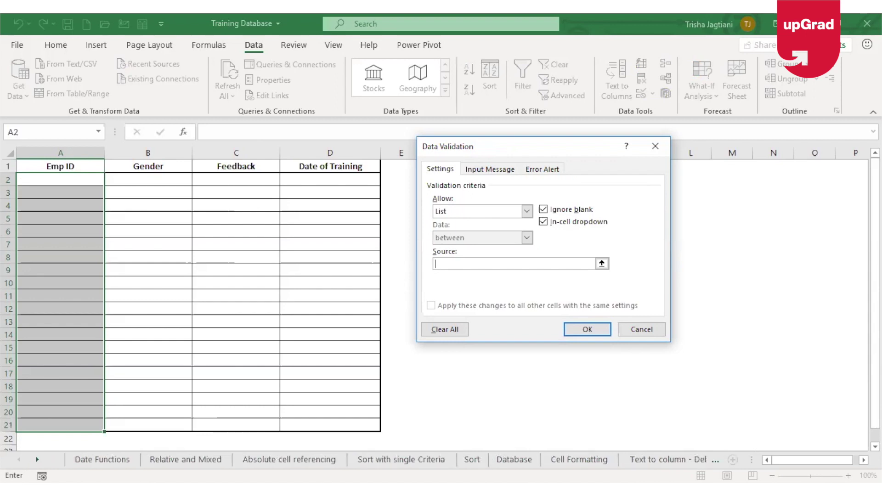
pyautogui.click(513, 459)
pyautogui.click(46, 179)
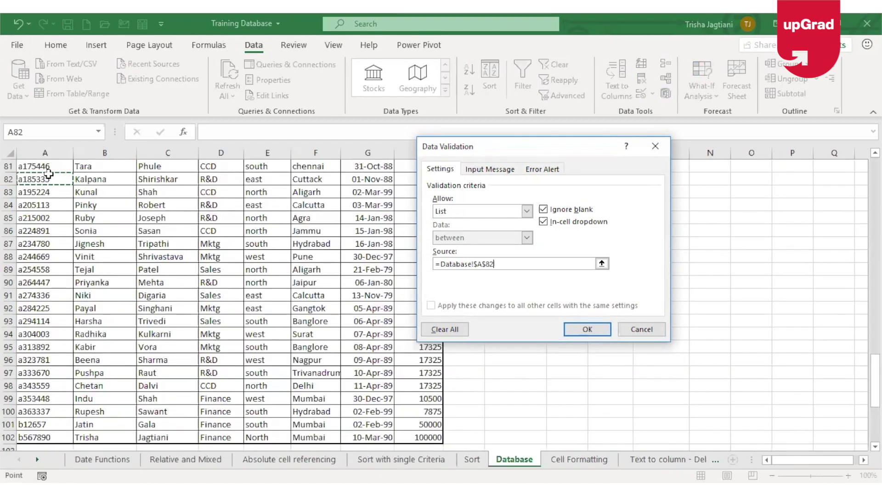
pyautogui.hotkey('ctrl', 'Up')
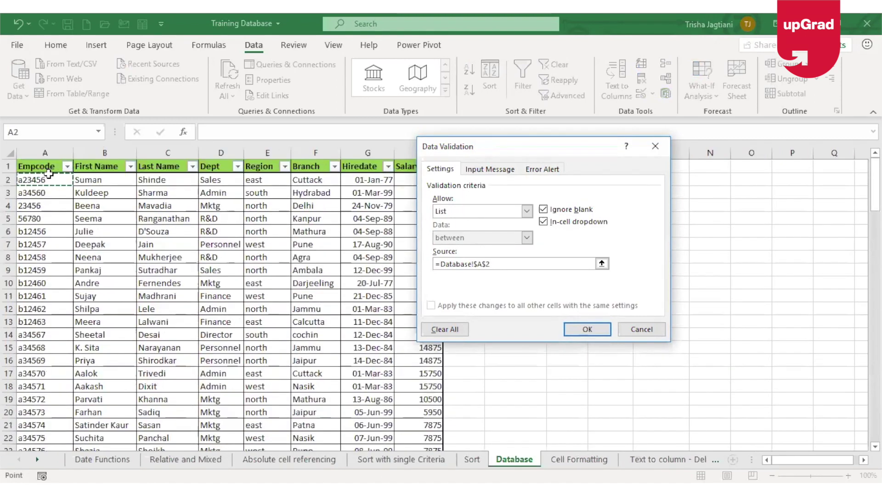
pyautogui.hotkey('ctrl', 'shift', 'Down')
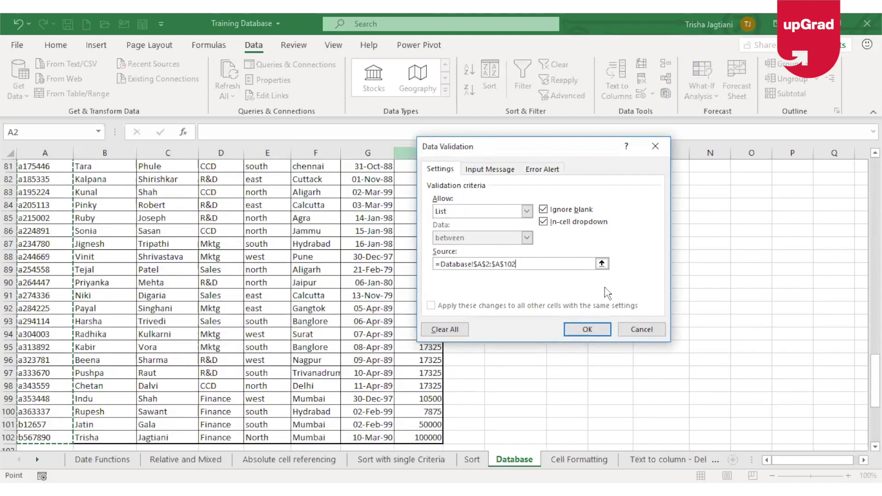
pyautogui.click(590, 329)
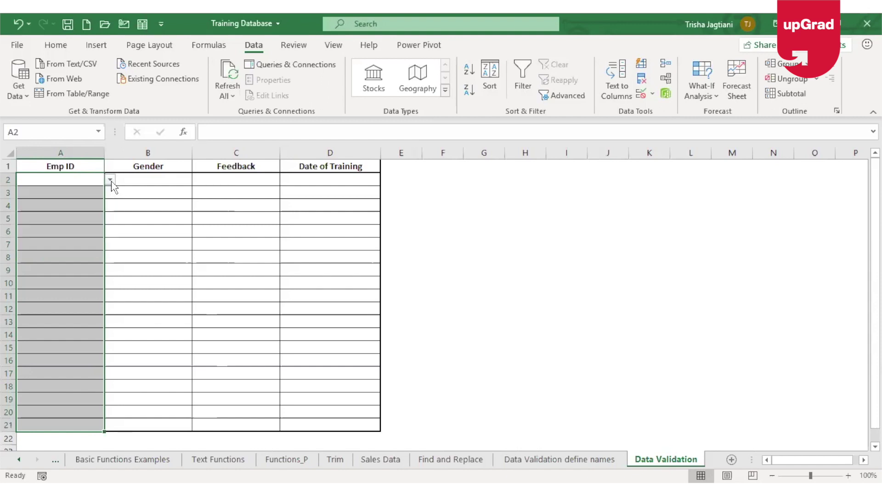
pyautogui.click(72, 207)
pyautogui.click(95, 241)
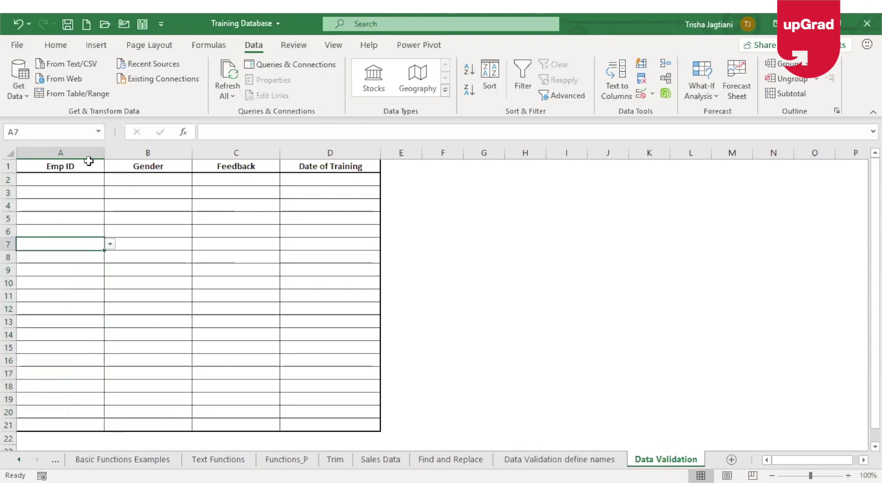
# Begin a data validation rule for the Gender cells B2:B21 that allows values from a List
pyautogui.click(90, 177)
pyautogui.click(129, 177)
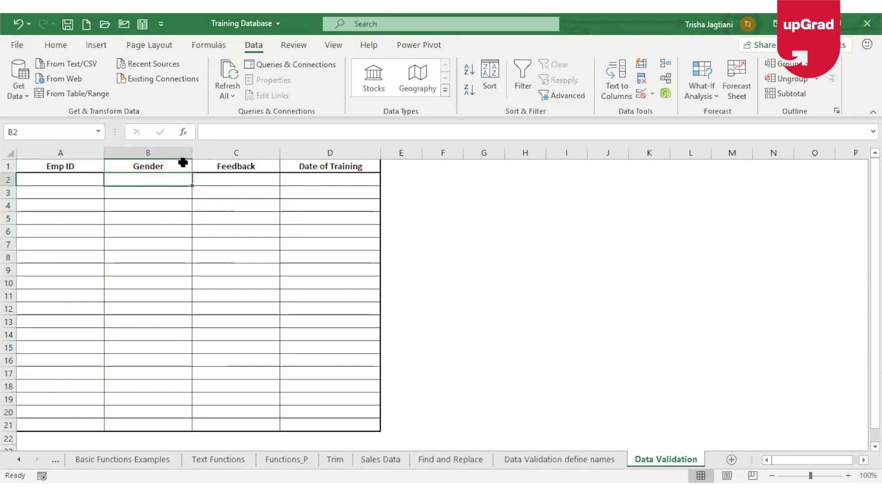
pyautogui.hotkey('shift', 'Down')
pyautogui.hotkey('shift', 'Down')
pyautogui.hotkey('shift', 'Down')
pyautogui.hotkey('shift', 'Down')
pyautogui.hotkey('shift', 'Down')
pyautogui.hotkey('shift', 'Down')
pyautogui.hotkey('shift', 'Down')
pyautogui.hotkey('shift', 'Down')
pyautogui.hotkey('shift', 'Down')
pyautogui.hotkey('shift', 'Down')
pyautogui.hotkey('shift', 'Down')
pyautogui.hotkey('shift', 'Down')
pyautogui.hotkey('shift', 'Down')
pyautogui.hotkey('shift', 'Down')
pyautogui.hotkey('shift', 'Down')
pyautogui.hotkey('shift', 'Down')
pyautogui.hotkey('shift', 'Down')
pyautogui.hotkey('shift', 'Down')
pyautogui.hotkey('shift', 'Down')
pyautogui.hotkey('shift', 'Down')
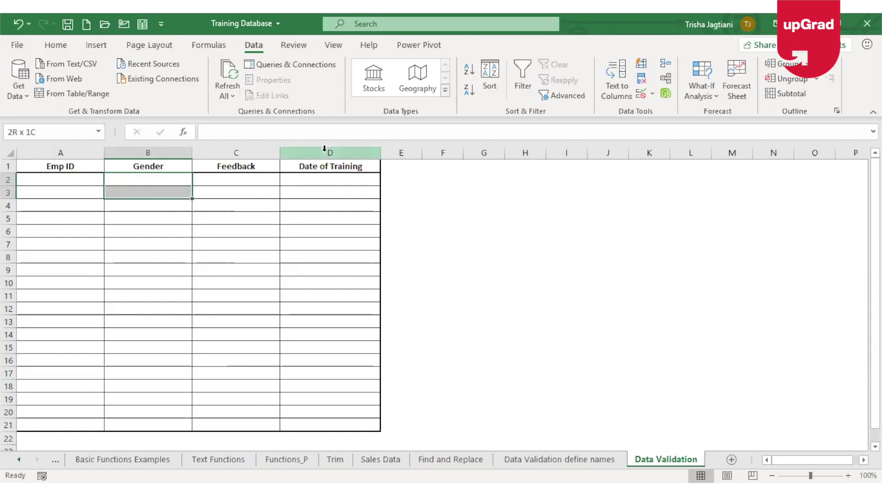
pyautogui.hotkey('shift', 'Up')
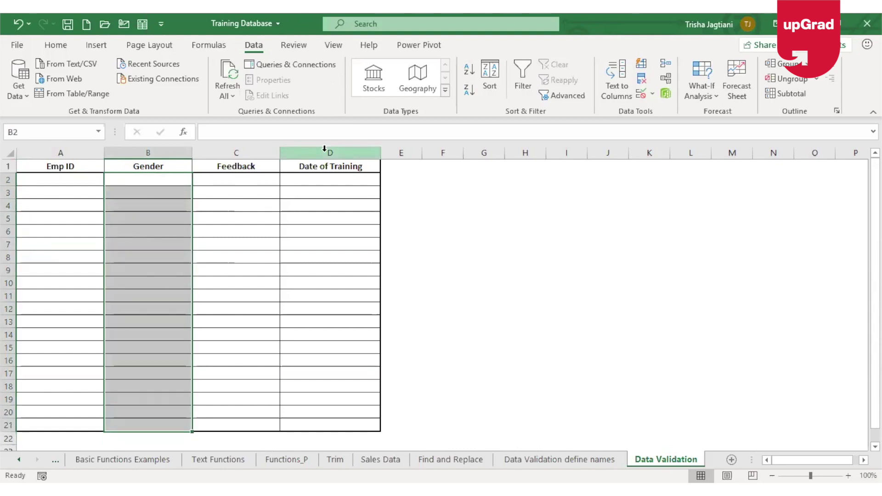
pyautogui.click(642, 95)
pyautogui.click(503, 213)
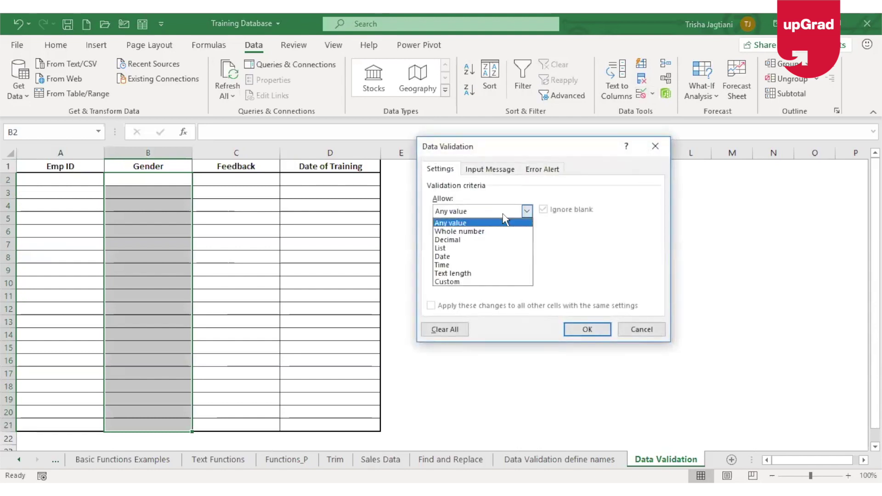
pyautogui.click(455, 248)
# Apply the list rule with Male,Female as its source and check the dropdown in cell B2
pyautogui.click(499, 265)
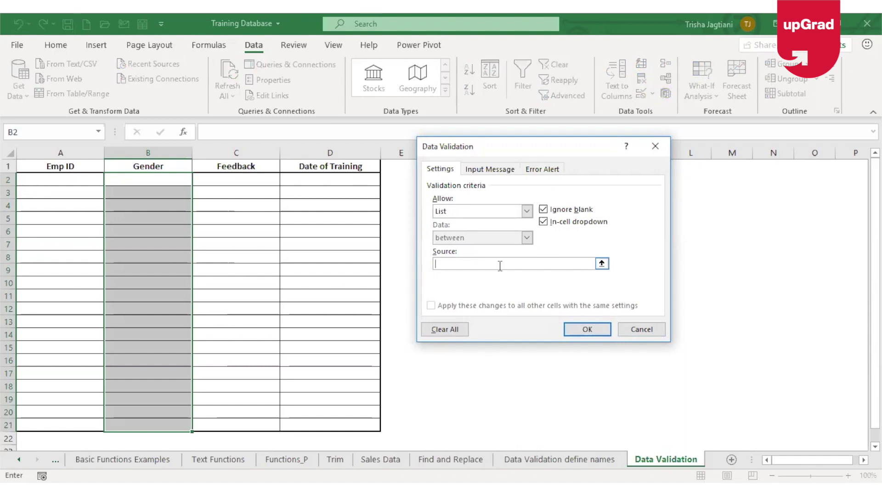
pyautogui.write('Male,Female')
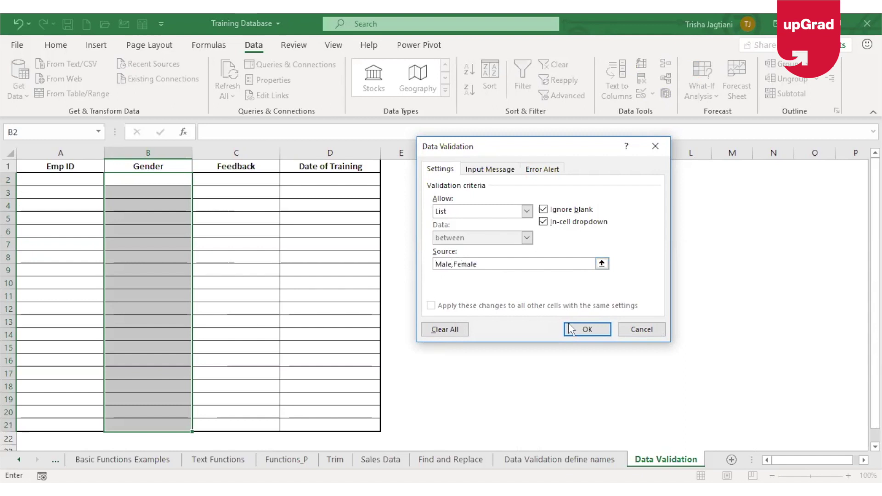
pyautogui.click(584, 330)
pyautogui.click(198, 179)
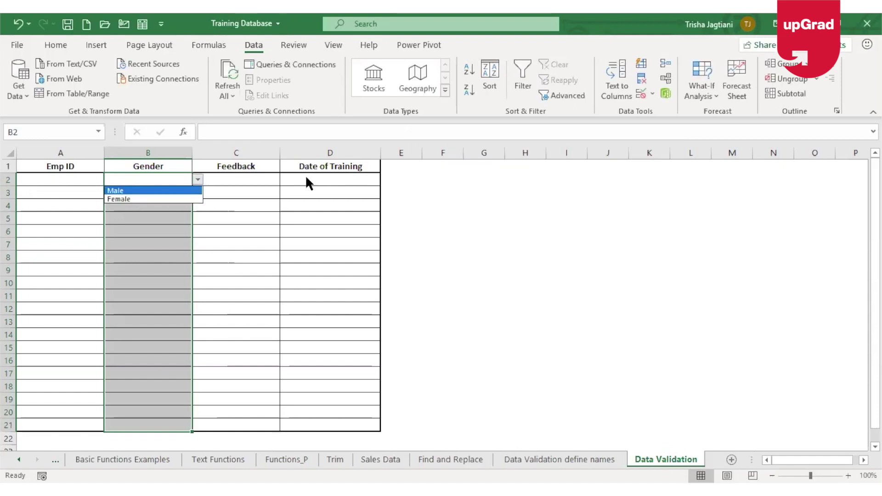
# Begin a data validation rule for the Feedback cells C2:C21 that allows only a Whole number
pyautogui.click(248, 183)
pyautogui.click(268, 181)
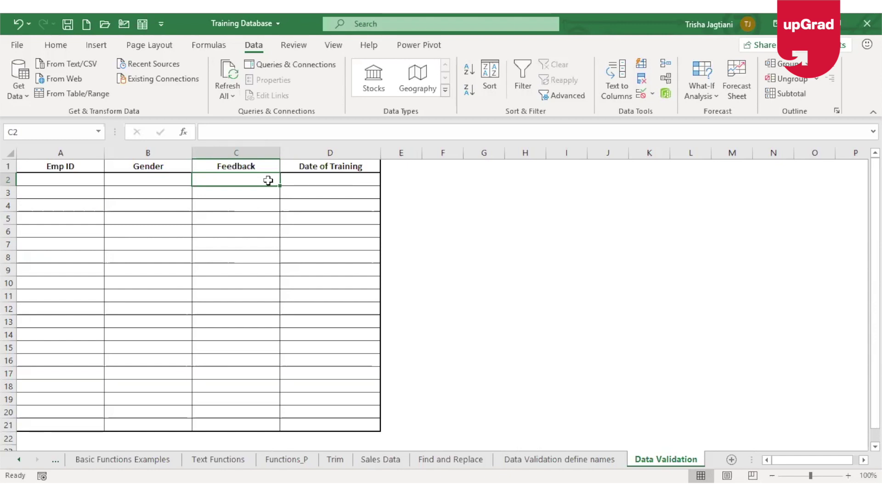
pyautogui.hotkey('shift', 'Down')
pyautogui.hotkey('shift', 'Down')
pyautogui.hotkey('shift', 'Down')
pyautogui.hotkey('shift', 'Down')
pyautogui.hotkey('shift', 'Down')
pyautogui.hotkey('shift', 'Down')
pyautogui.hotkey('shift', 'Down')
pyautogui.hotkey('shift', 'Down')
pyautogui.hotkey('shift', 'Down')
pyautogui.hotkey('shift', 'Down')
pyautogui.hotkey('shift', 'Down')
pyautogui.hotkey('shift', 'Down')
pyautogui.hotkey('shift', 'Down')
pyautogui.hotkey('shift', 'Down')
pyautogui.hotkey('shift', 'Down')
pyautogui.hotkey('shift', 'Down')
pyautogui.hotkey('shift', 'Down')
pyautogui.hotkey('shift', 'Down')
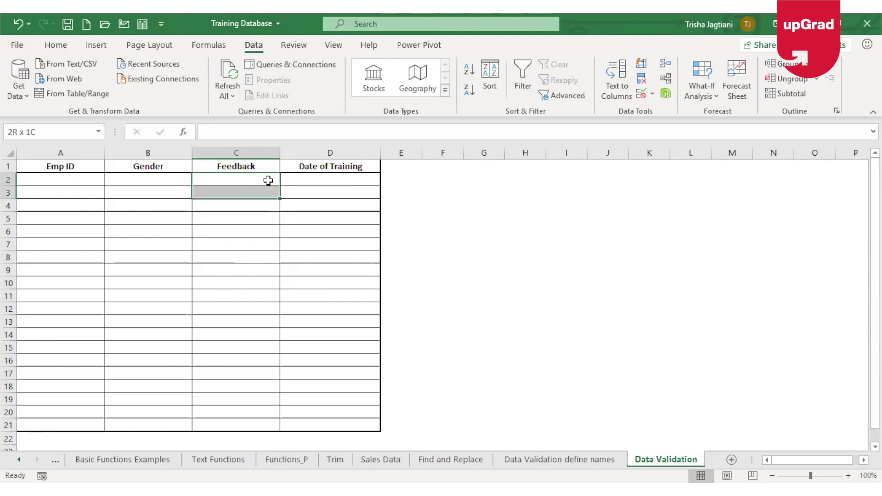
pyautogui.hotkey('shift', 'Down')
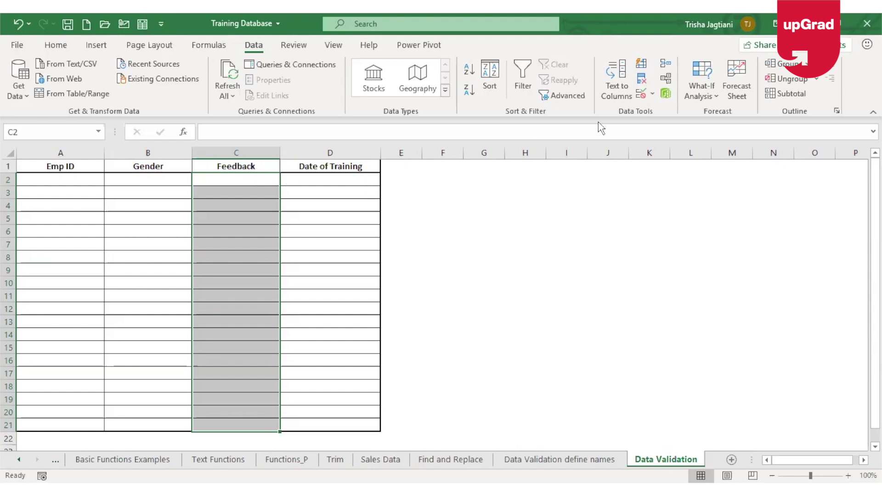
pyautogui.click(641, 95)
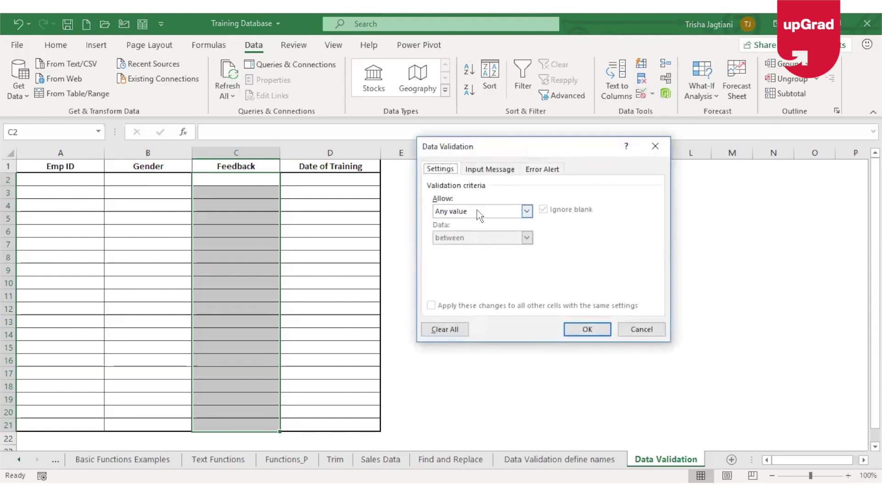
pyautogui.click(478, 210)
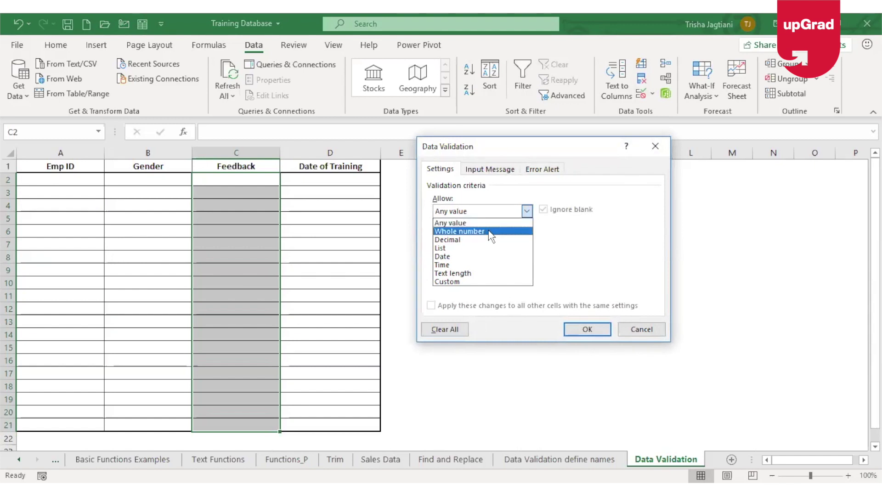
pyautogui.click(489, 232)
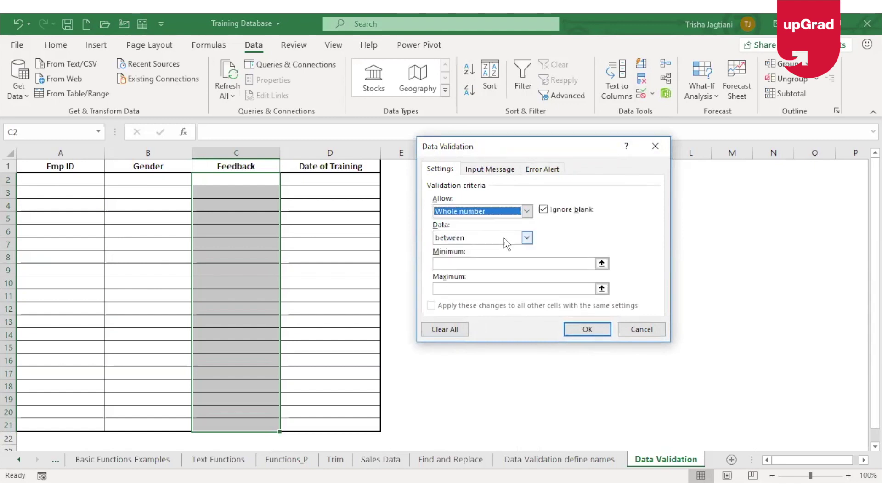
# Limit the Feedback whole numbers to a minimum of 1 and a maximum of 10, and apply the rule
pyautogui.click(498, 264)
pyautogui.write('1')
pyautogui.click(475, 288)
pyautogui.write('10')
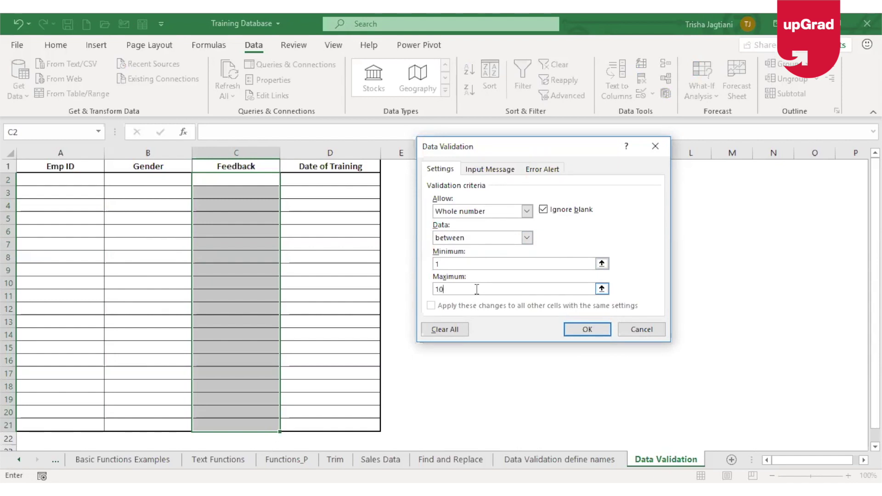
pyautogui.click(586, 331)
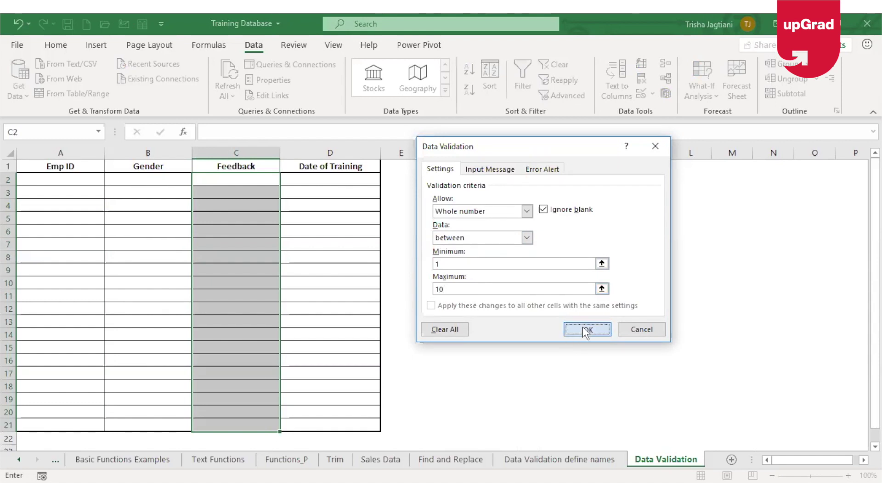
# Test the Feedback rule by trying to enter 11 in cell C3, and cancel the entry
pyautogui.click(274, 189)
pyautogui.write('11')
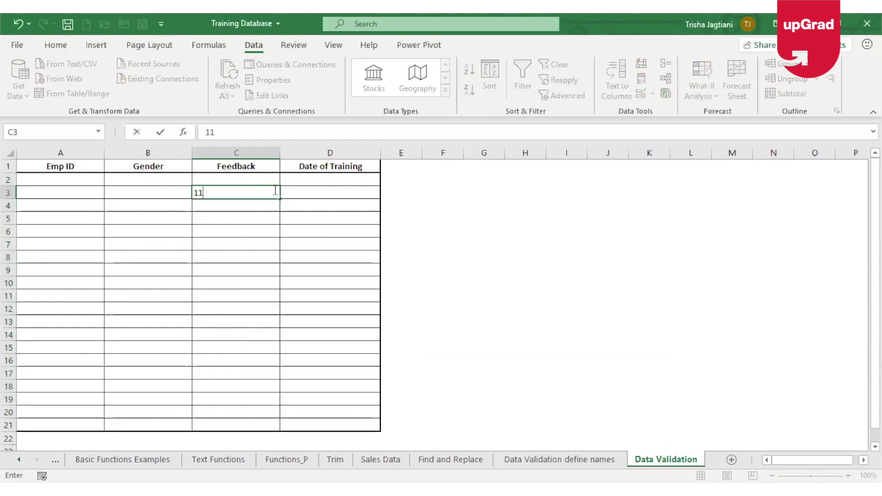
pyautogui.press('Return')
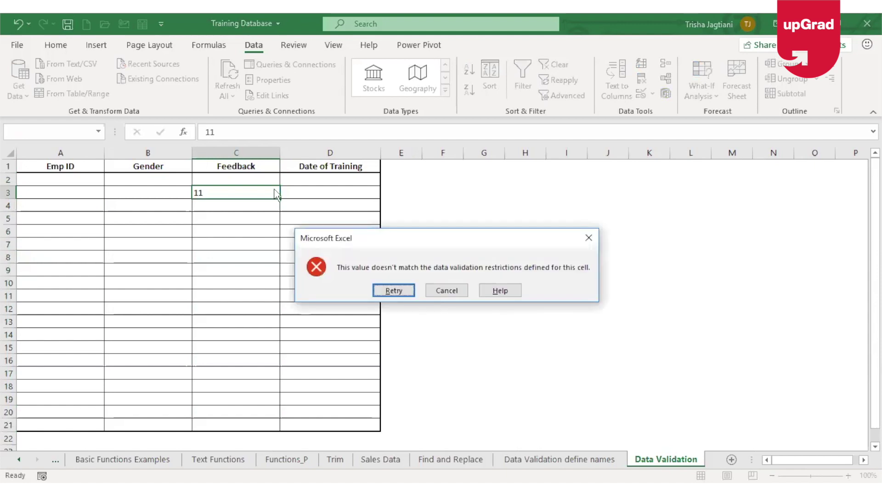
pyautogui.press('Escape')
# Begin a data validation rule for the Date of Training cells D2:D21 that allows a Date
pyautogui.click(351, 179)
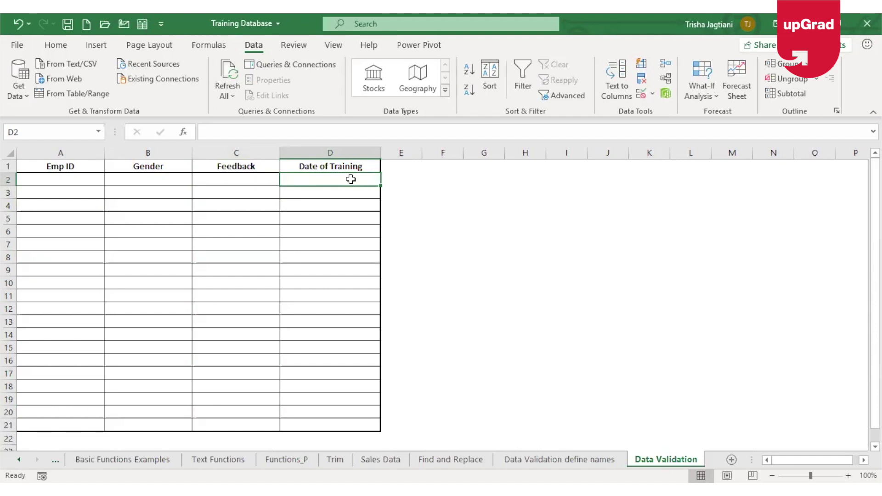
pyautogui.hotkey('shift', 'Down')
pyautogui.hotkey('shift', 'Down')
pyautogui.hotkey('shift', 'Down')
pyautogui.hotkey('shift', 'Down')
pyautogui.hotkey('shift', 'Down')
pyautogui.hotkey('shift', 'Down')
pyautogui.hotkey('shift', 'Down')
pyautogui.hotkey('shift', 'Down')
pyautogui.hotkey('shift', 'Down')
pyautogui.hotkey('shift', 'Down')
pyautogui.hotkey('shift', 'Down')
pyautogui.hotkey('shift', 'Down')
pyautogui.hotkey('shift', 'Down')
pyautogui.hotkey('shift', 'Down')
pyautogui.hotkey('shift', 'Down')
pyautogui.hotkey('shift', 'Down')
pyautogui.hotkey('shift', 'Down')
pyautogui.hotkey('shift', 'Down')
pyautogui.hotkey('shift', 'Down')
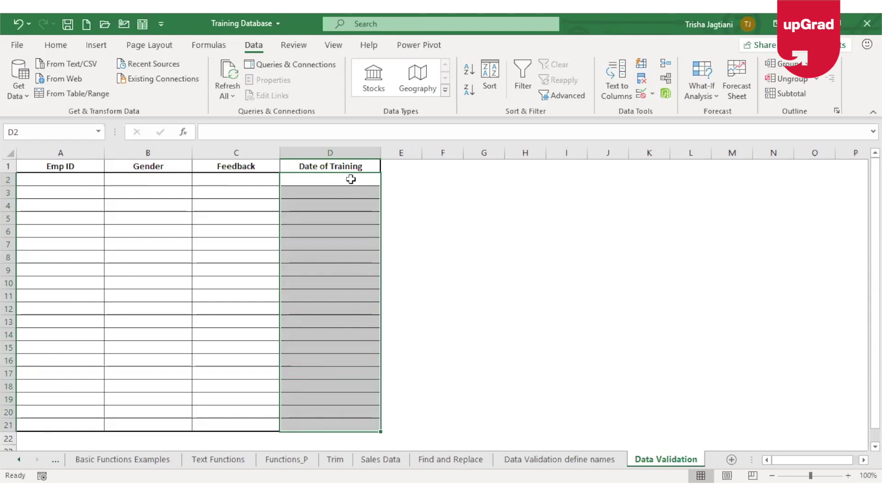
pyautogui.click(647, 95)
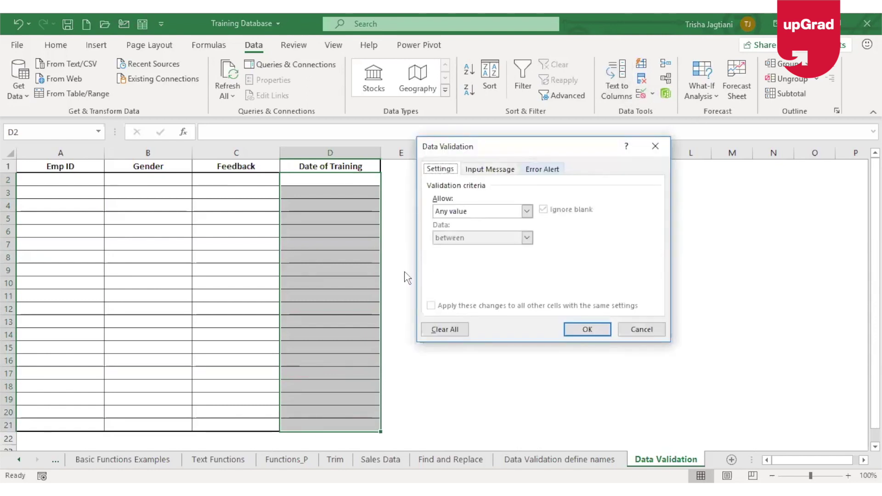
pyautogui.click(513, 216)
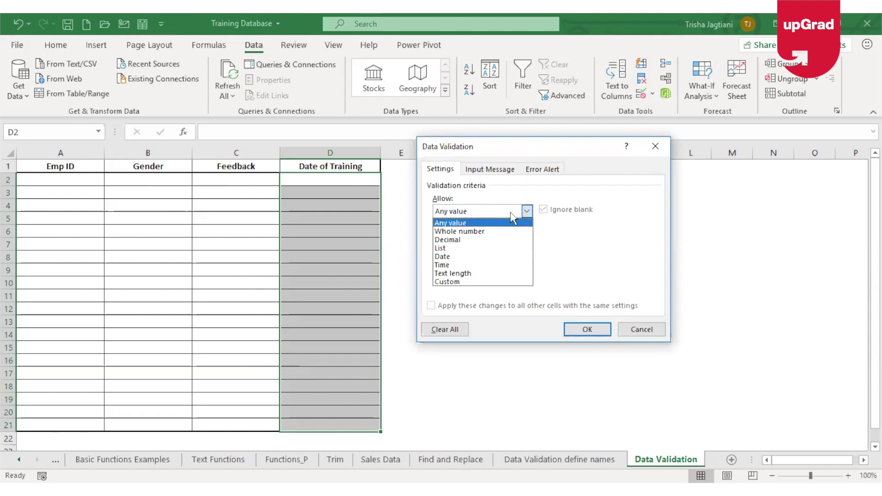
pyautogui.click(467, 260)
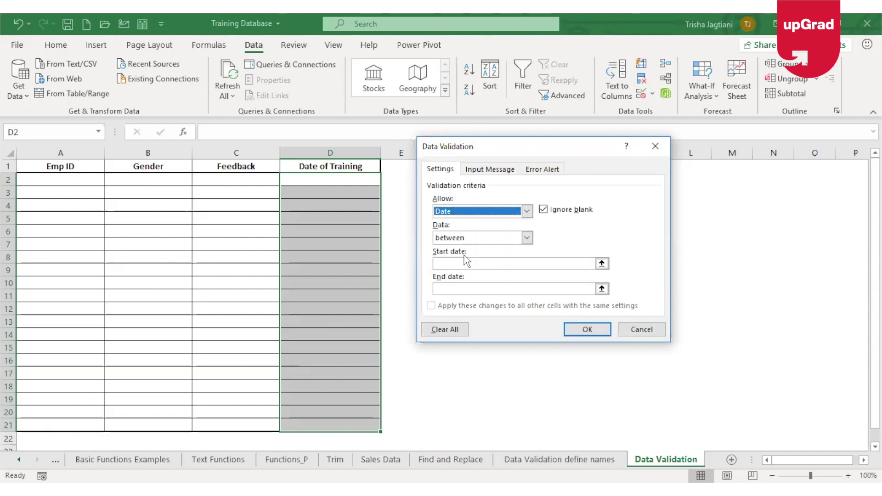
# Try a less than condition for the training date with 12-August as the end date
pyautogui.click(527, 237)
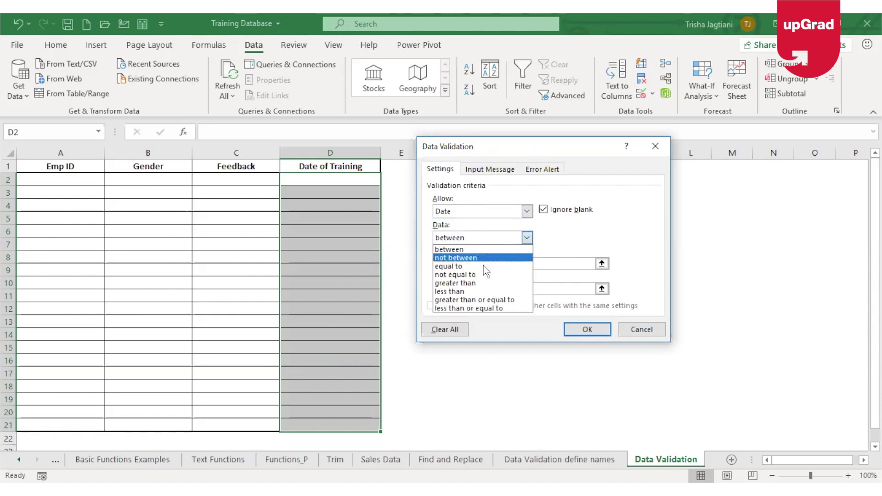
pyautogui.click(505, 292)
pyautogui.click(541, 264)
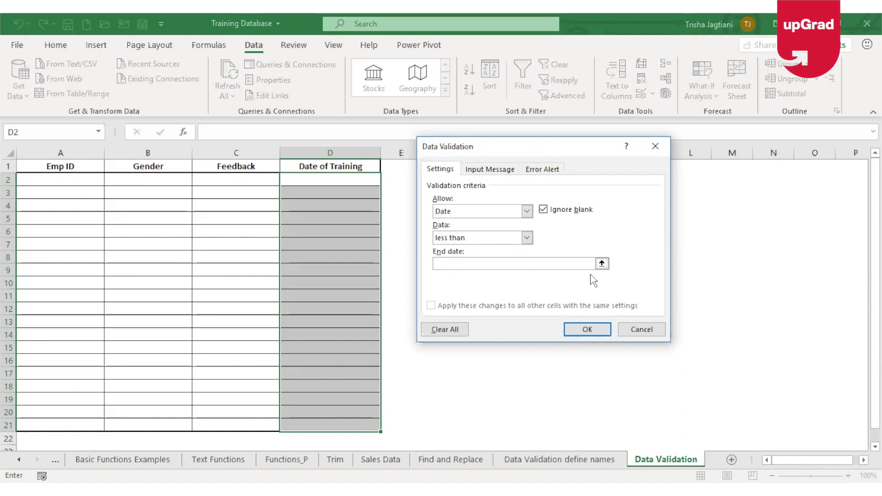
pyautogui.write('12/1')
pyautogui.press('BackSpace')
pyautogui.press('BackSpace')
pyautogui.write('-August')
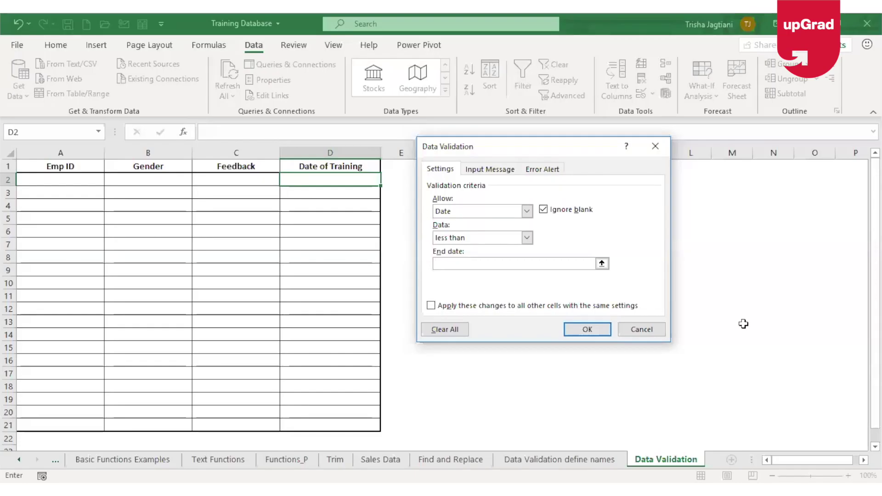
# Change the date condition for cell D2 to greater than, with the start date 12-August-2019
pyautogui.click(527, 237)
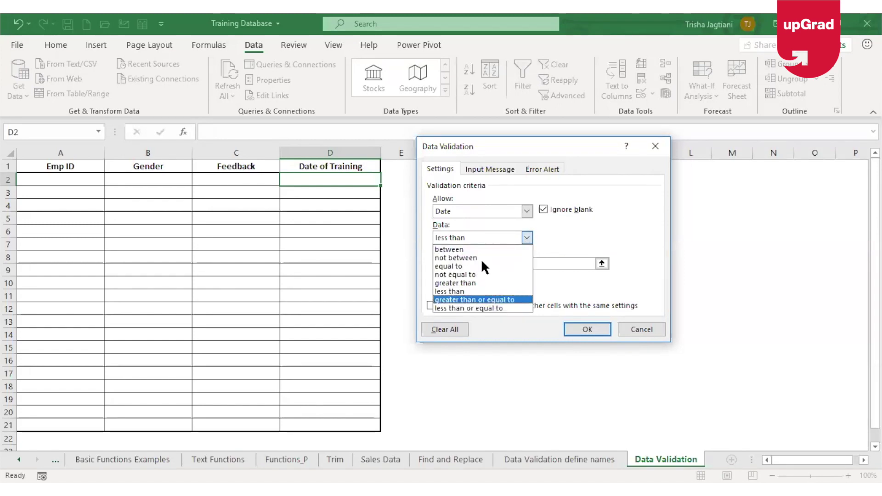
pyautogui.click(576, 249)
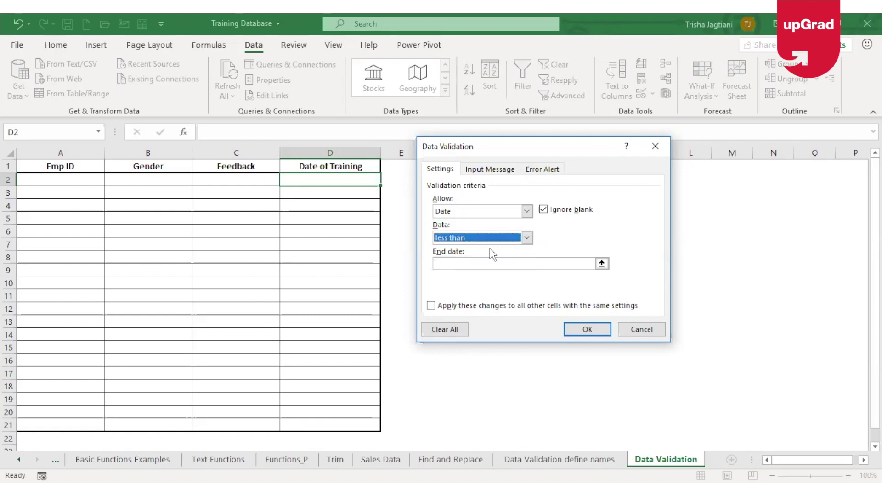
pyautogui.click(502, 242)
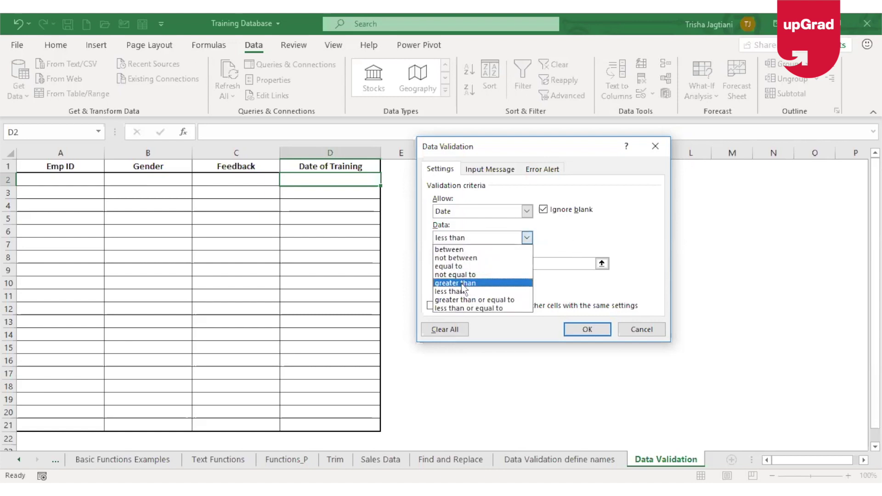
pyautogui.click(462, 284)
pyautogui.click(525, 265)
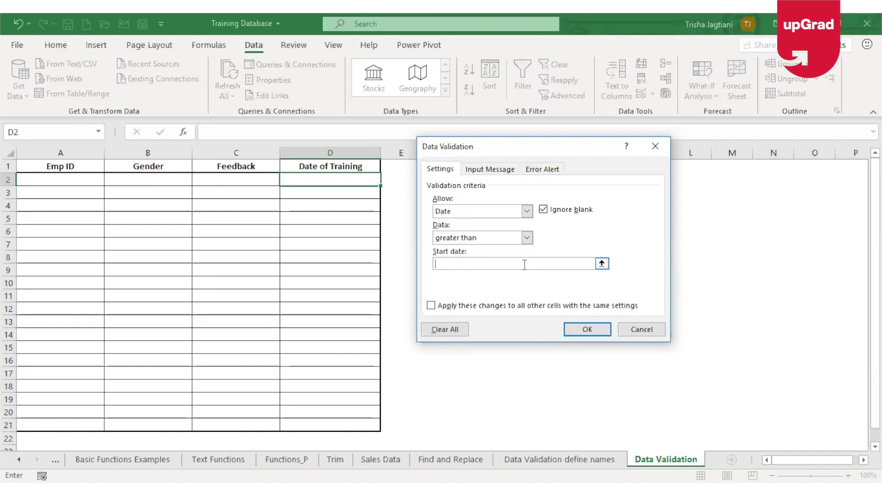
pyautogui.write('12-August-2019')
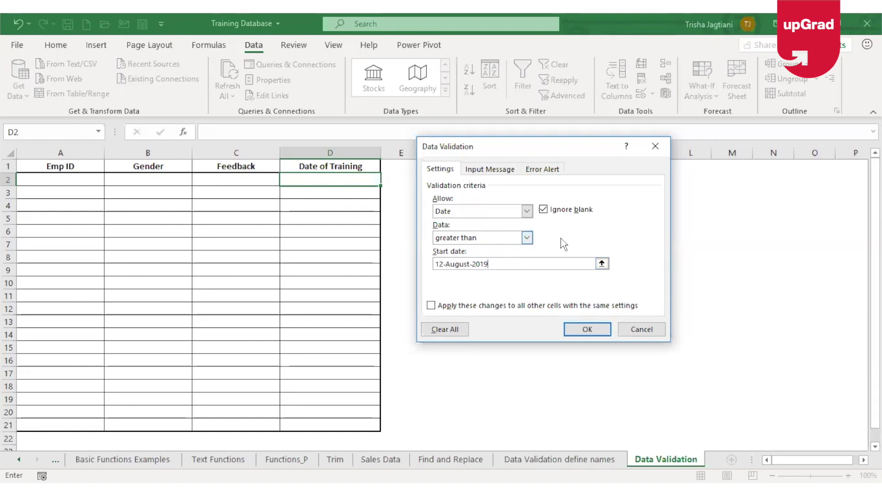
# Change the date condition to greater than or equal to and apply the rule to cell D2
pyautogui.click(502, 239)
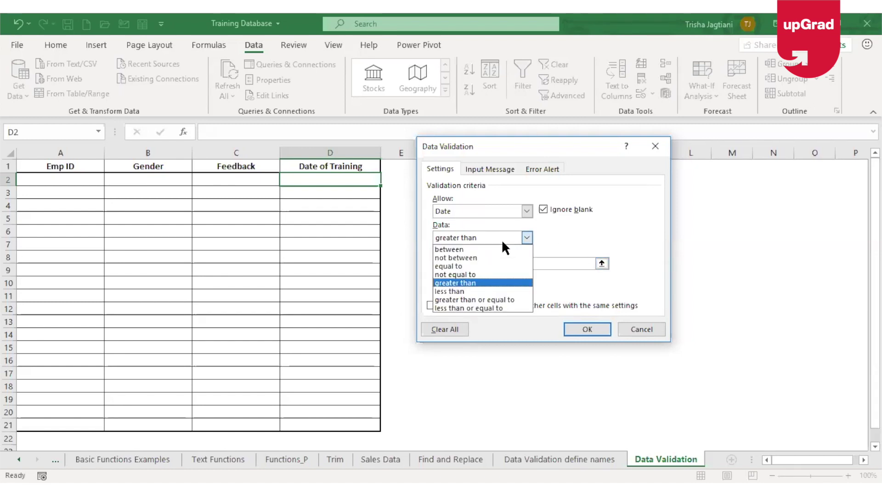
pyautogui.click(486, 301)
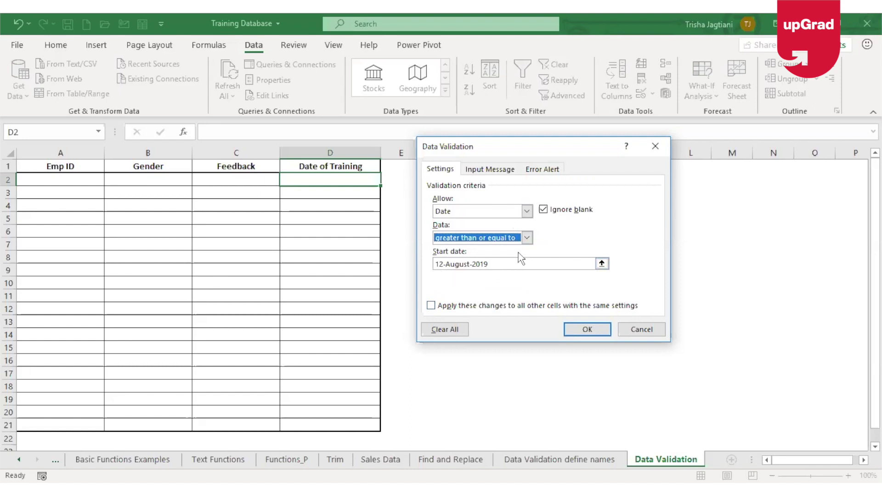
pyautogui.click(586, 330)
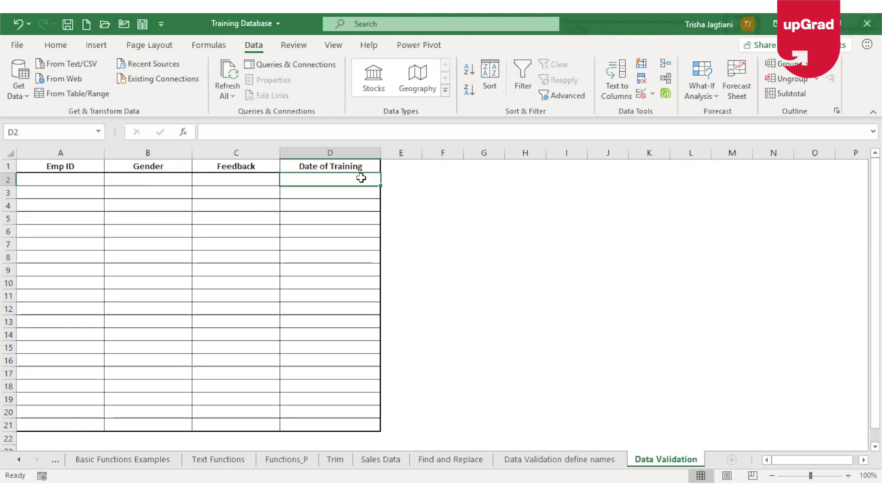
# Try to enter 11-august-2019 in cell D2 to test the training date rule
pyautogui.write('11')
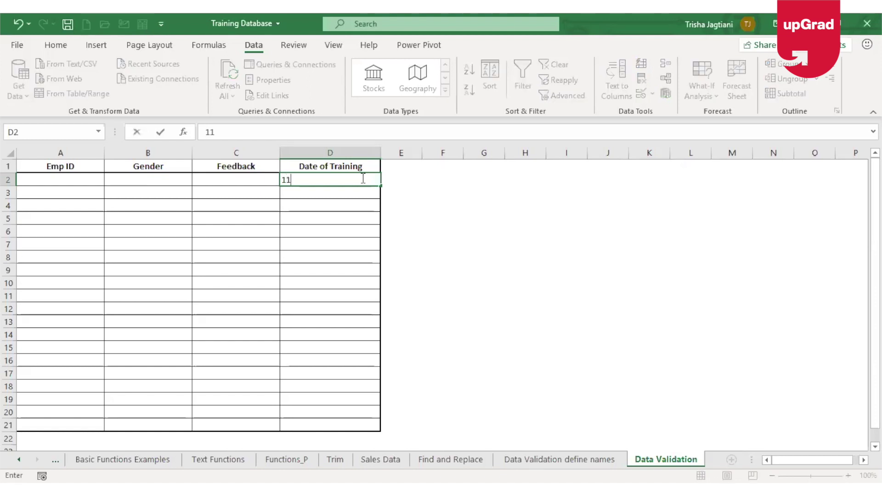
pyautogui.write('-august-2019')
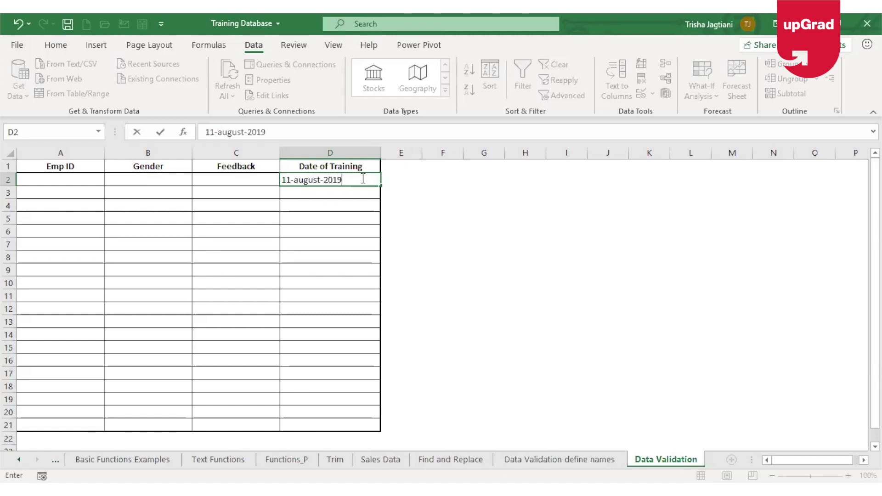
pyautogui.press('Return')
pyautogui.click(460, 298)
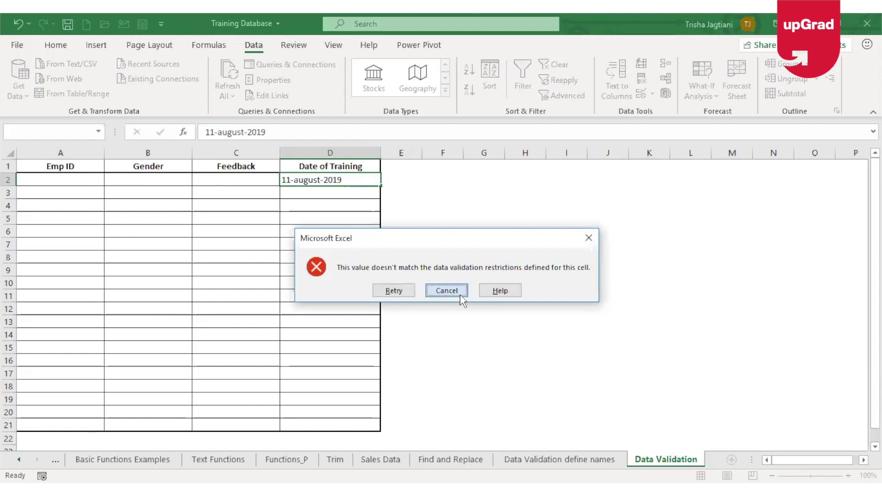
# Enter the training date 12-august-2019 in cell D2
pyautogui.write('12-')
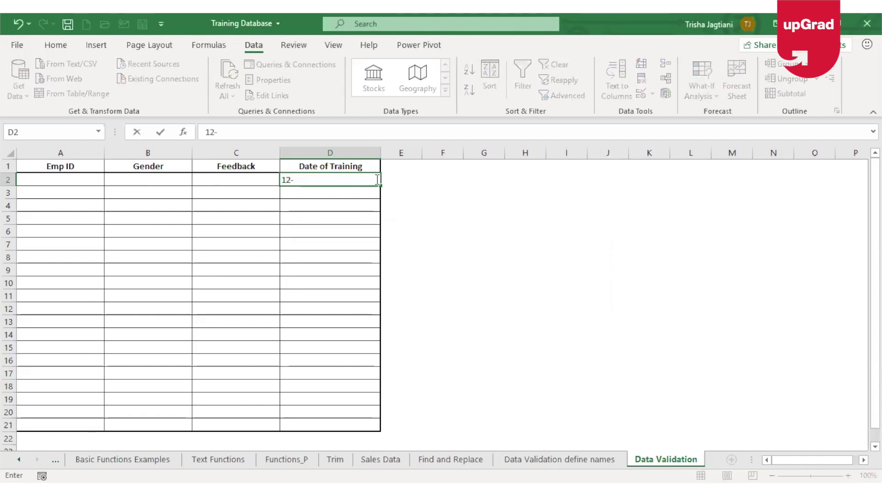
pyautogui.write('august-2019')
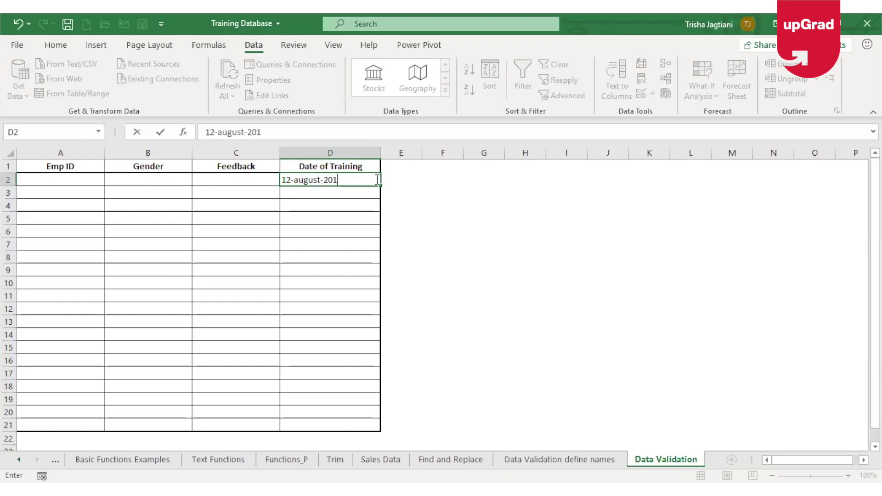
pyautogui.hotkey('ctrl', 'Return')
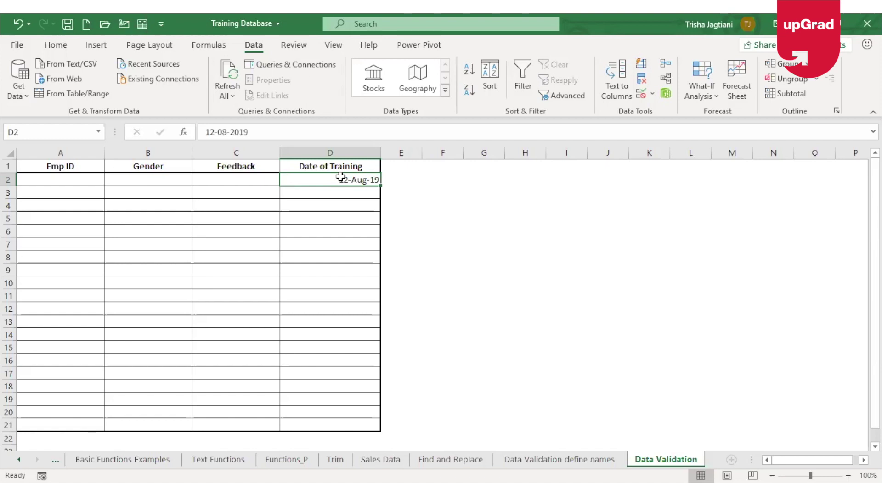
# Change the date rule for cell D2 to between, with start date 12-08-2019 and end date 12-September-2019
pyautogui.click(641, 93)
pyautogui.click(508, 241)
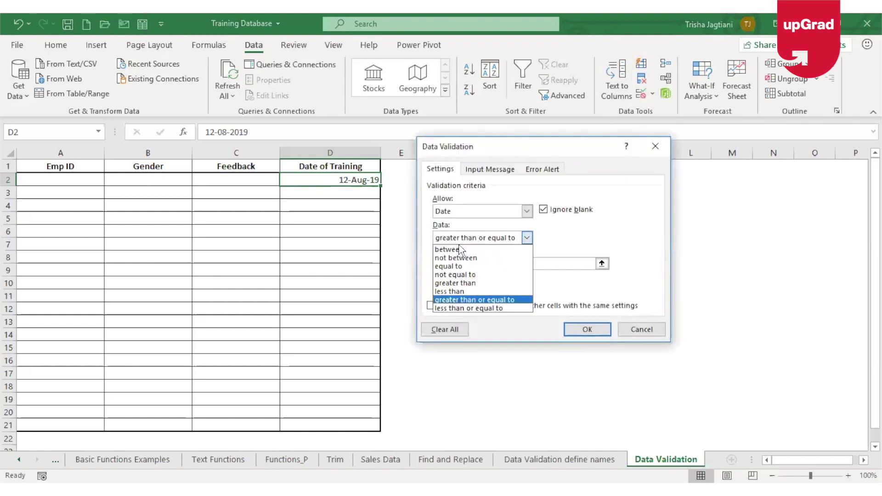
pyautogui.click(462, 249)
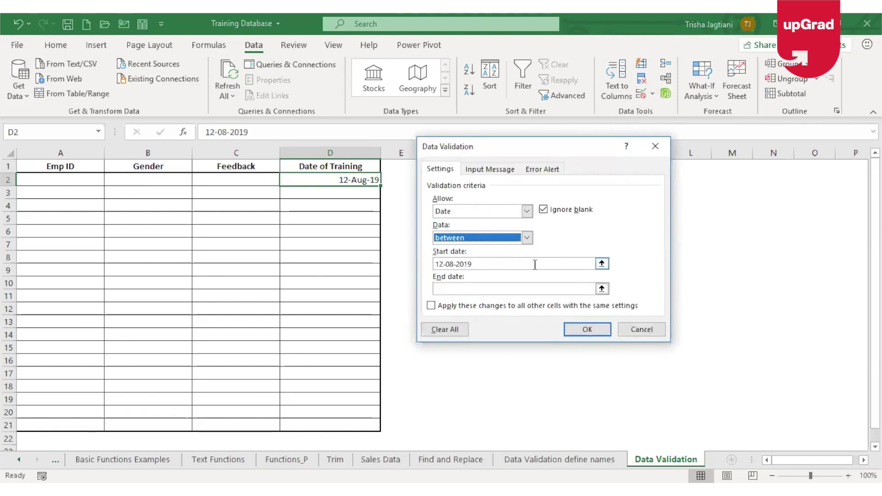
pyautogui.click(523, 289)
pyautogui.write('12')
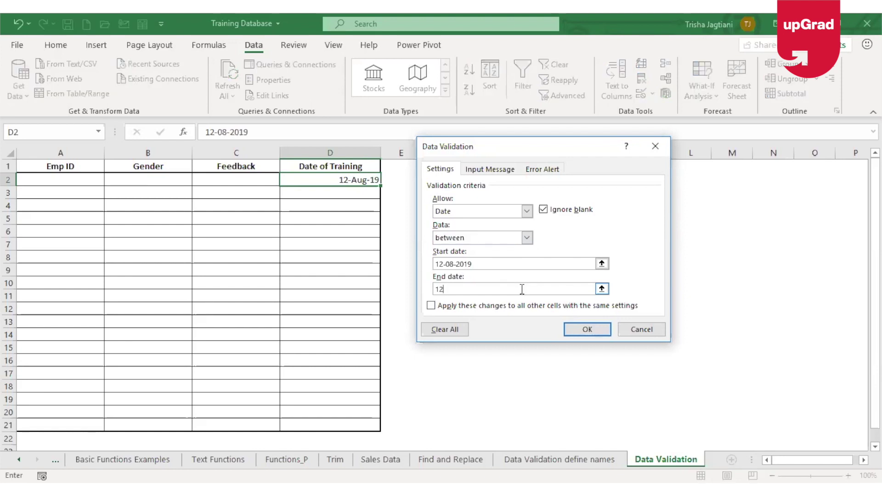
pyautogui.write('-September-2019')
pyautogui.click(585, 330)
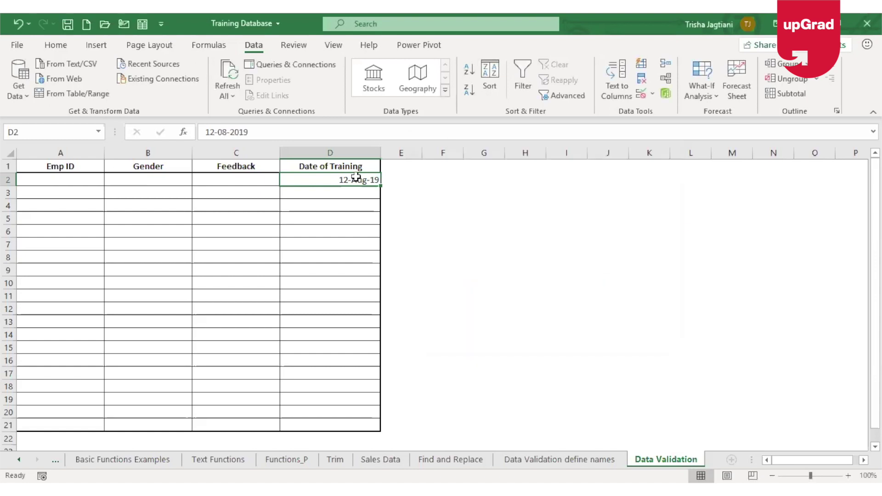
# Try to enter 13-september-2019 in cell D2 to test the end date of the rule
pyautogui.write('13-')
pyautogui.write('s')
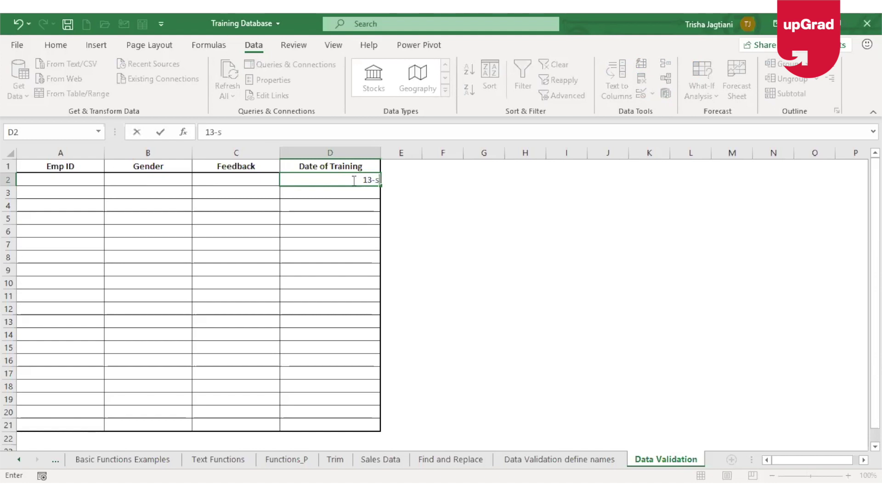
pyautogui.write('eptember-2019')
pyautogui.press('Return')
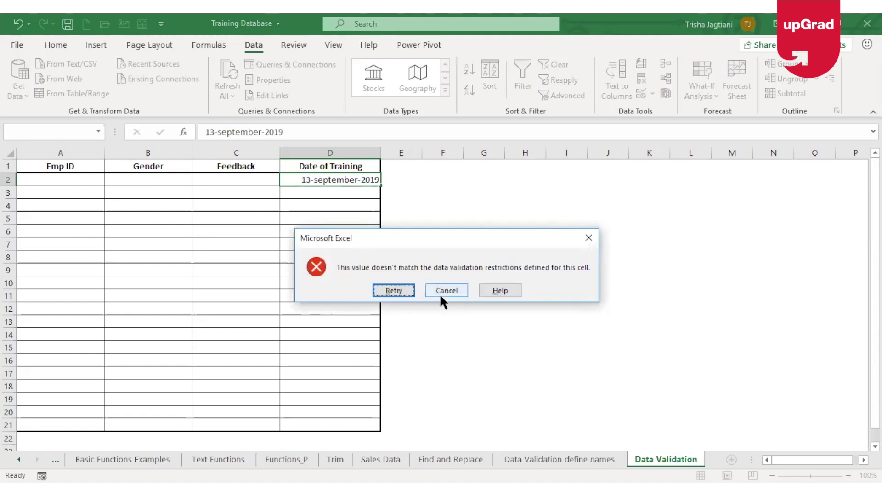
pyautogui.click(439, 295)
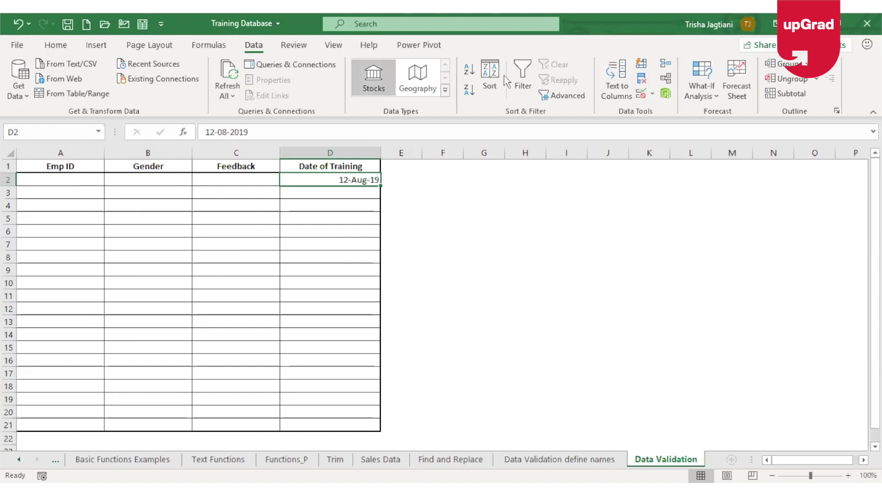
# Try a Text length rule with the equal to condition in the data validation settings of cell D2
pyautogui.click(641, 94)
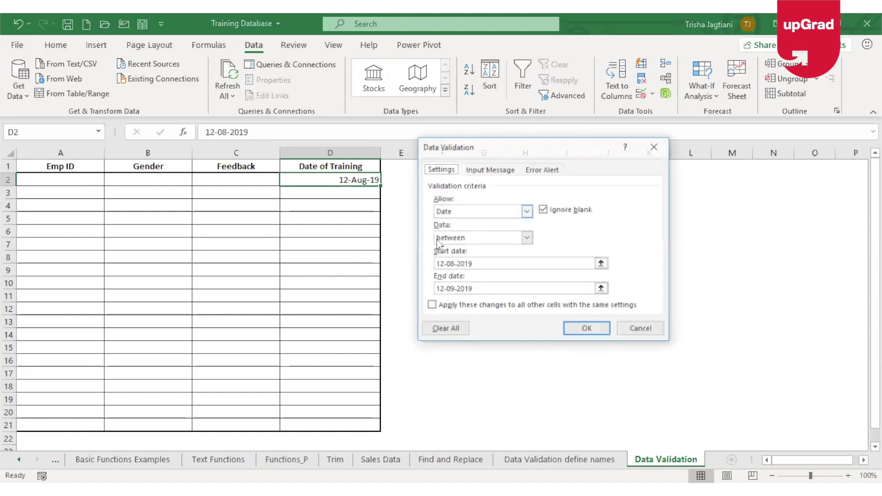
pyautogui.click(509, 207)
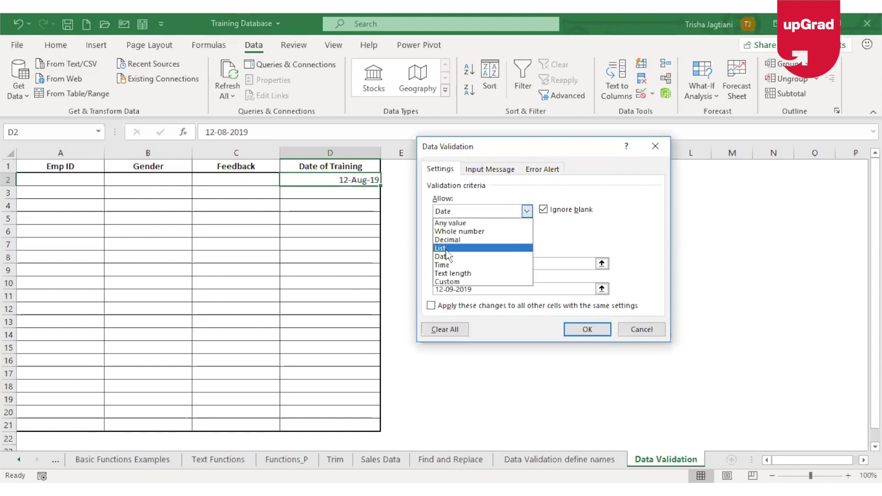
pyautogui.click(478, 274)
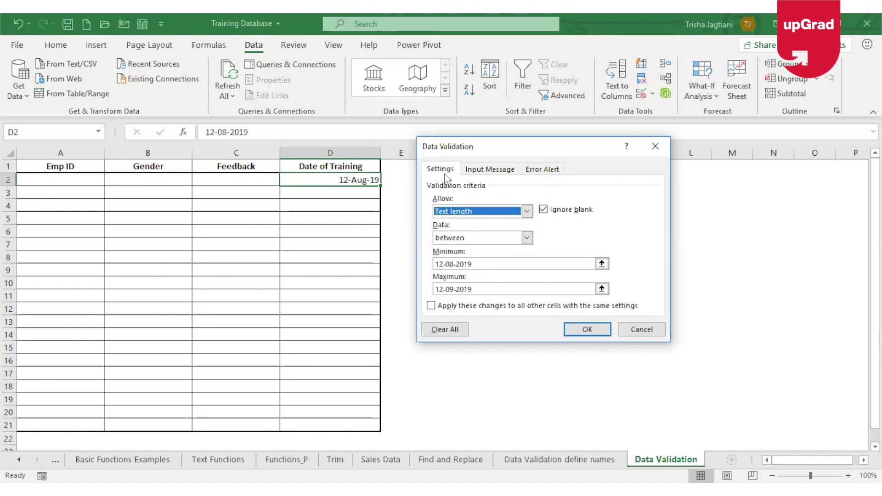
pyautogui.click(526, 237)
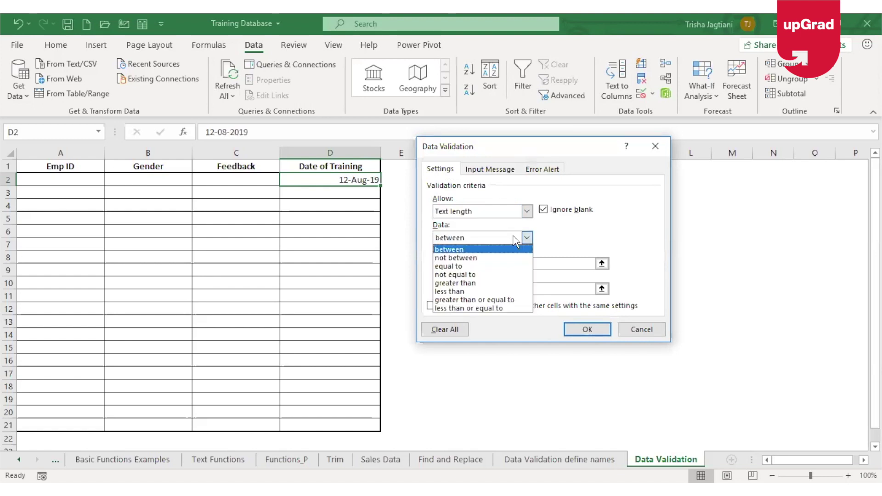
pyautogui.click(474, 267)
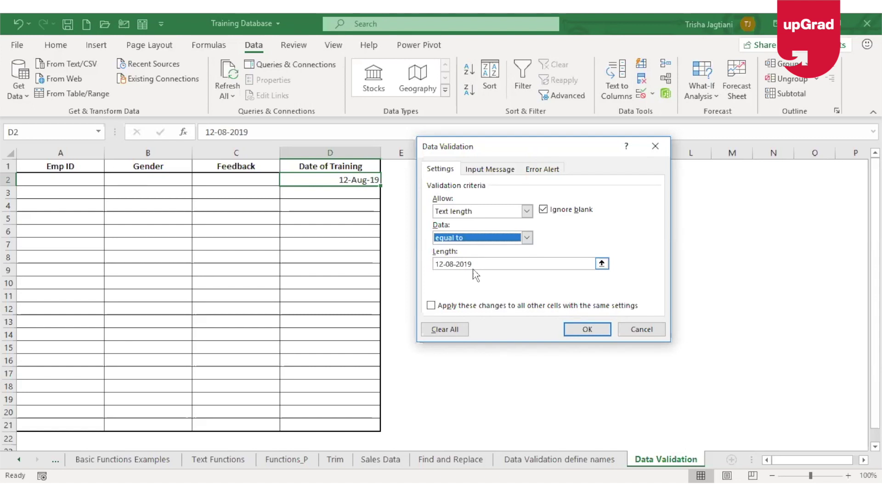
pyautogui.press('Return')
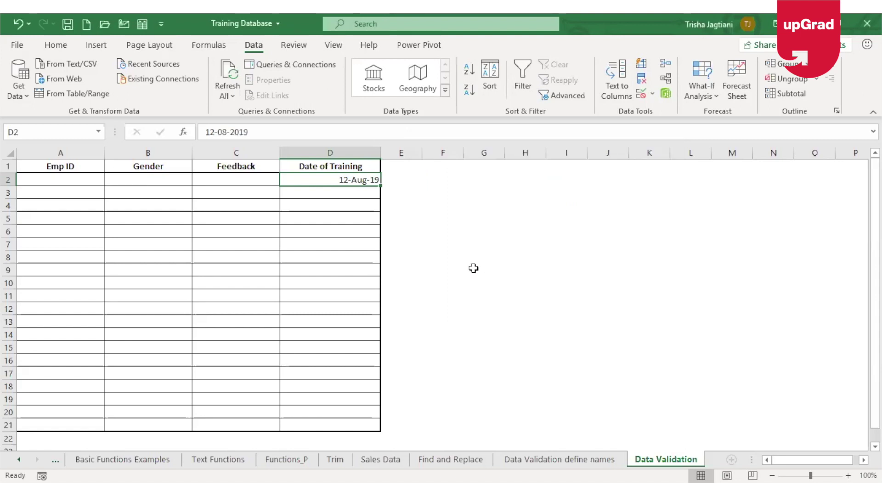
# Add the heading "Feedback (free text)" in cell E1 and fit column E's width to it
pyautogui.press('Right')
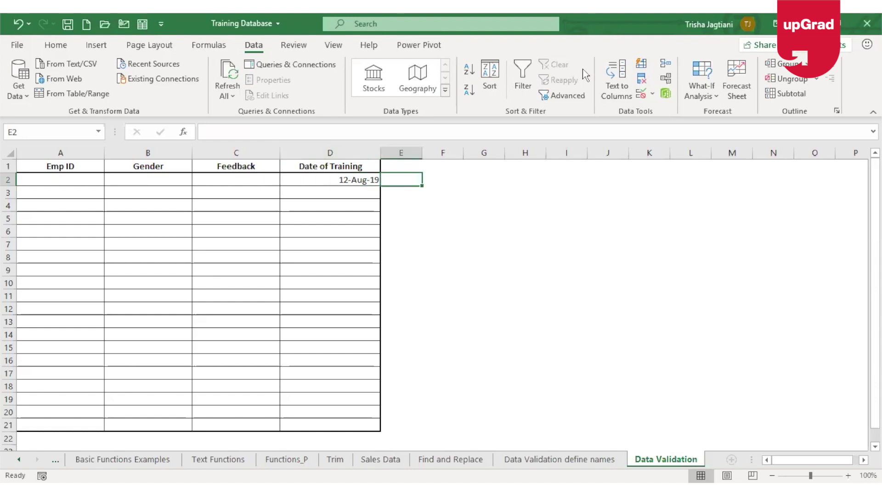
pyautogui.moveTo(407, 179); pyautogui.dragTo(400, 416)
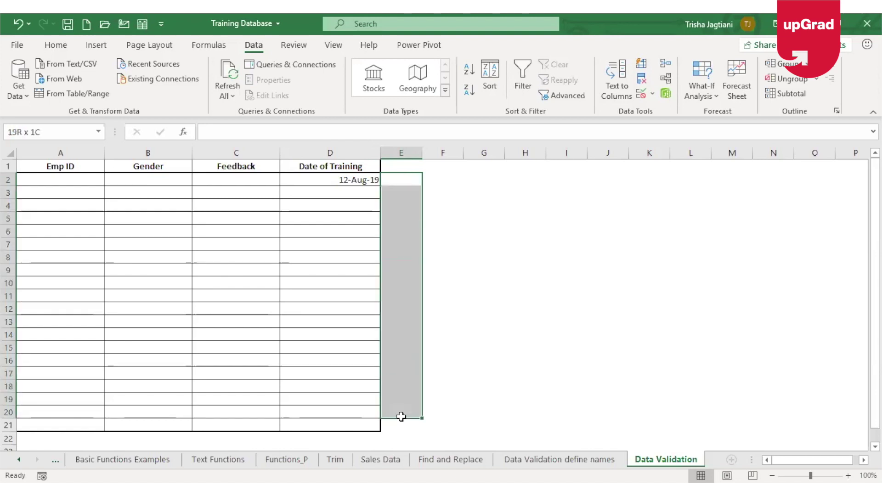
pyautogui.click(411, 168)
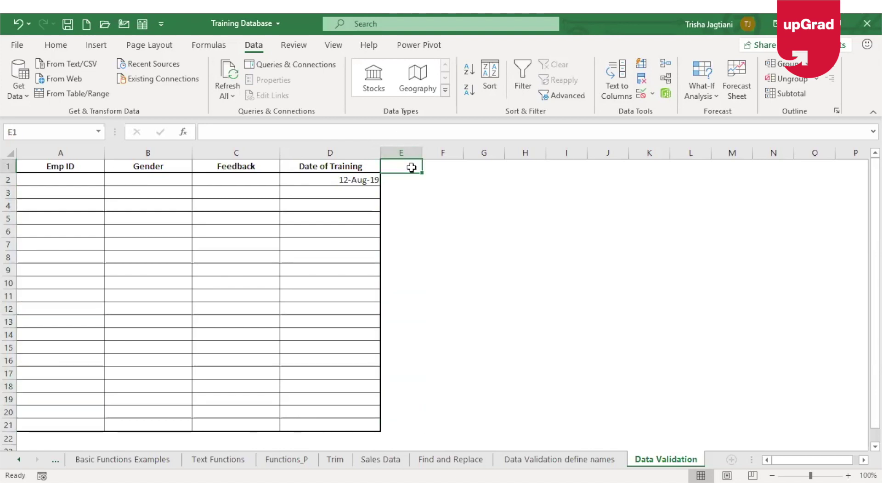
pyautogui.write('Feeb')
pyautogui.press('BackSpace')
pyautogui.write('dback')
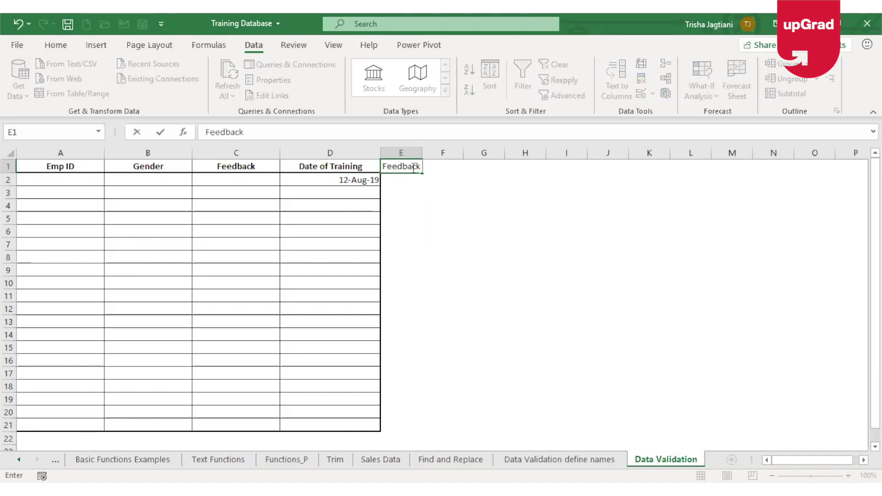
pyautogui.write(' (free text)')
pyautogui.press('Return')
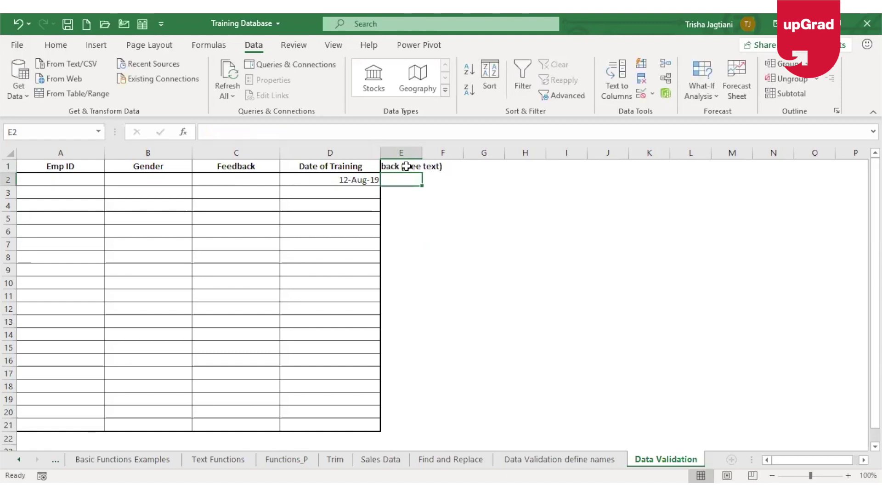
pyautogui.doubleClick(425, 154)
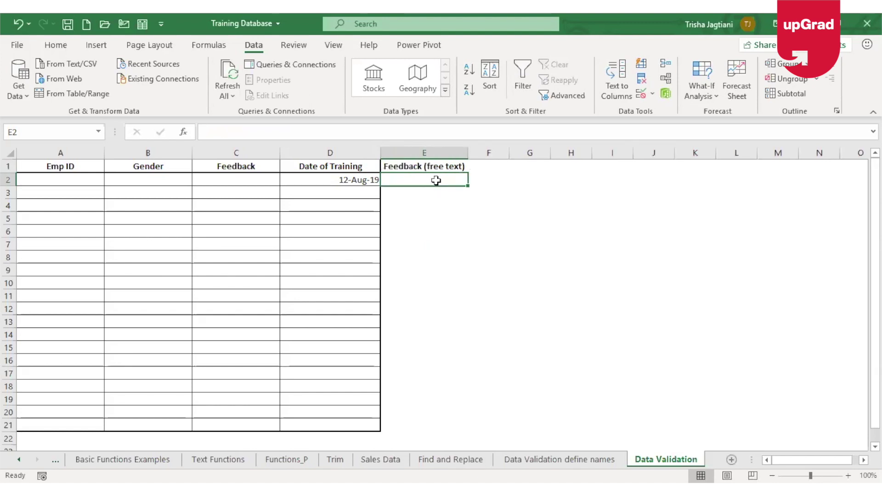
# Add a data validation rule to cell E2 that allows only a text length equal to 25
pyautogui.click(638, 96)
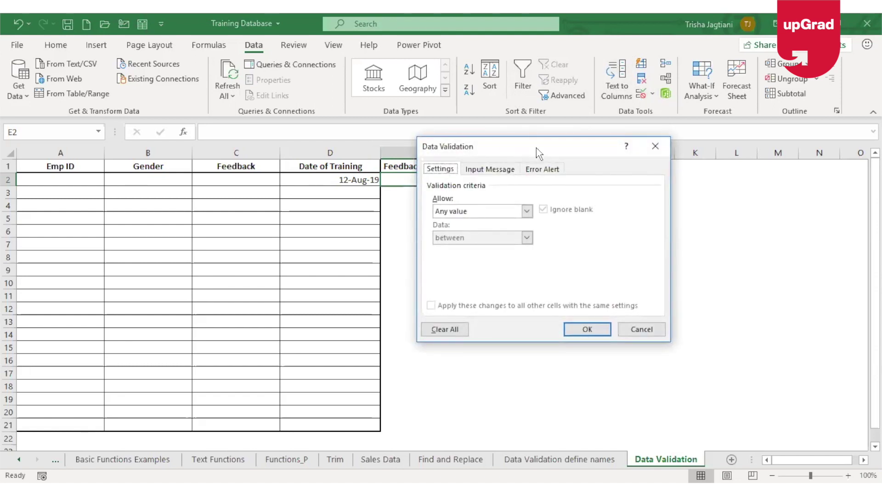
pyautogui.moveTo(539, 153); pyautogui.dragTo(655, 131)
pyautogui.click(628, 192)
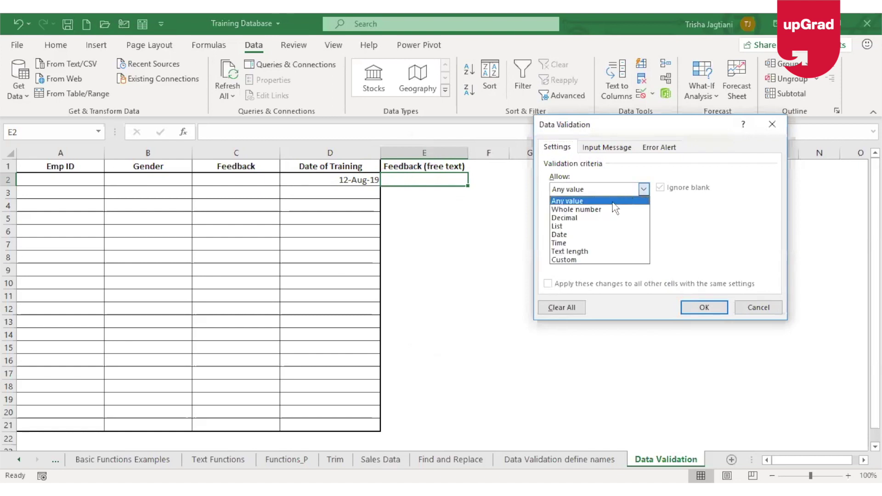
pyautogui.click(572, 251)
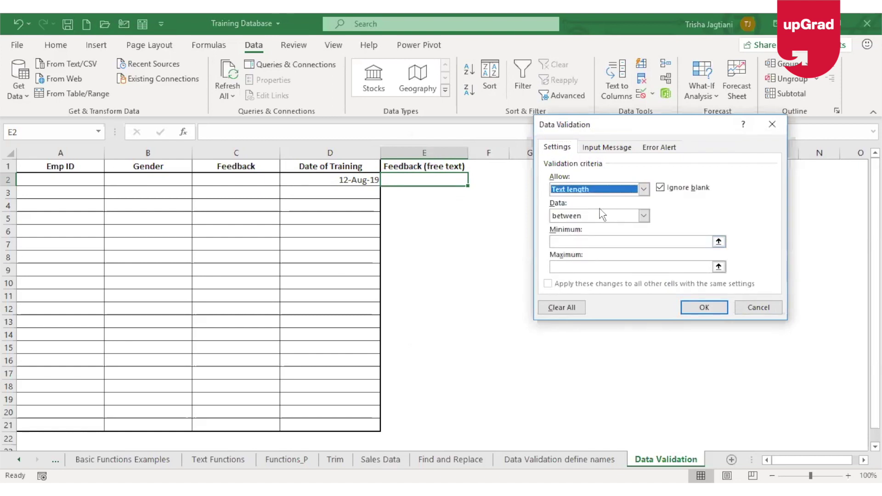
pyautogui.click(643, 216)
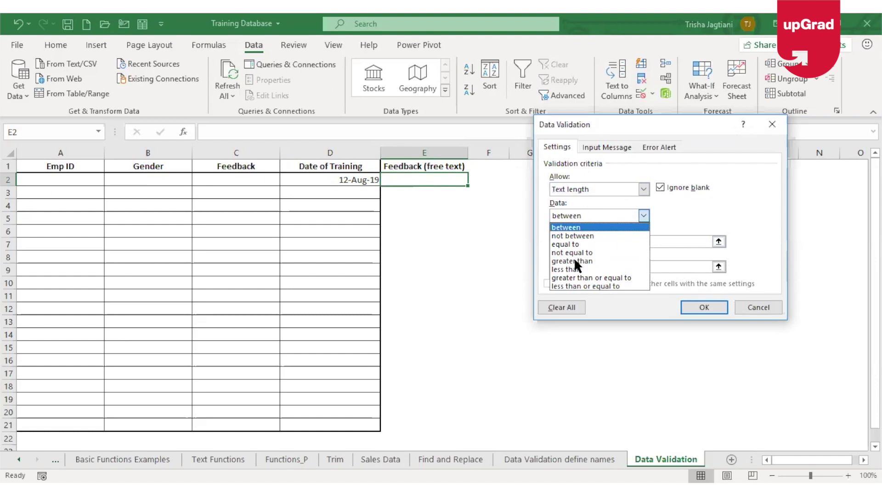
pyautogui.click(592, 244)
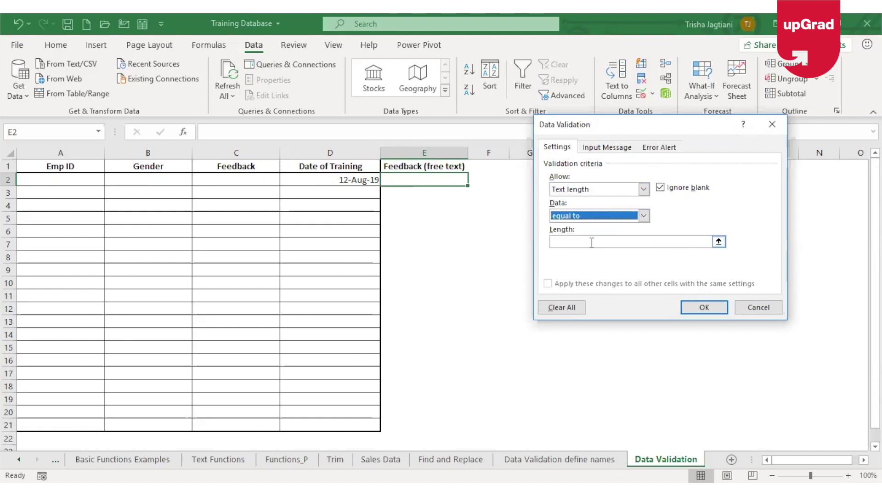
pyautogui.click(613, 242)
pyautogui.write('25')
pyautogui.click(705, 307)
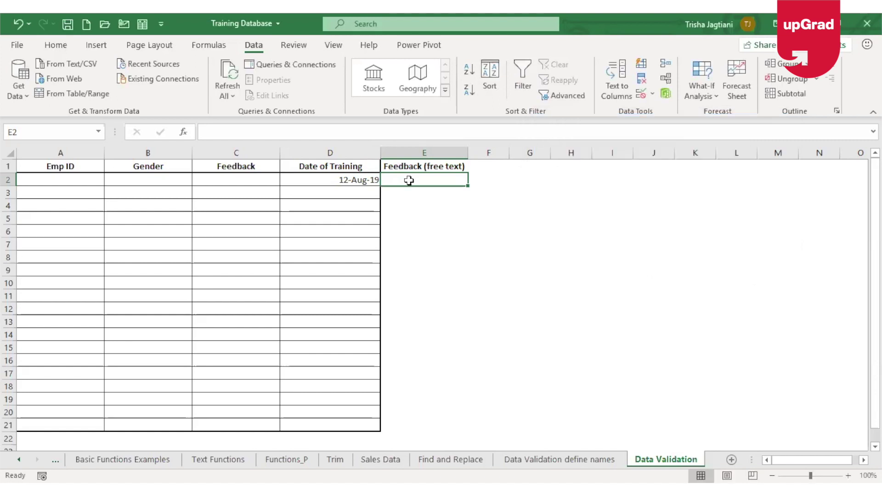
# Try to enter a random text longer than 25 characters in cell E2 to test the text length rule
pyautogui.write('hsfdhjf kjssdjhf safhajkhj sjfhkjdgJDG sfjhsafhaj')
pyautogui.press('Return')
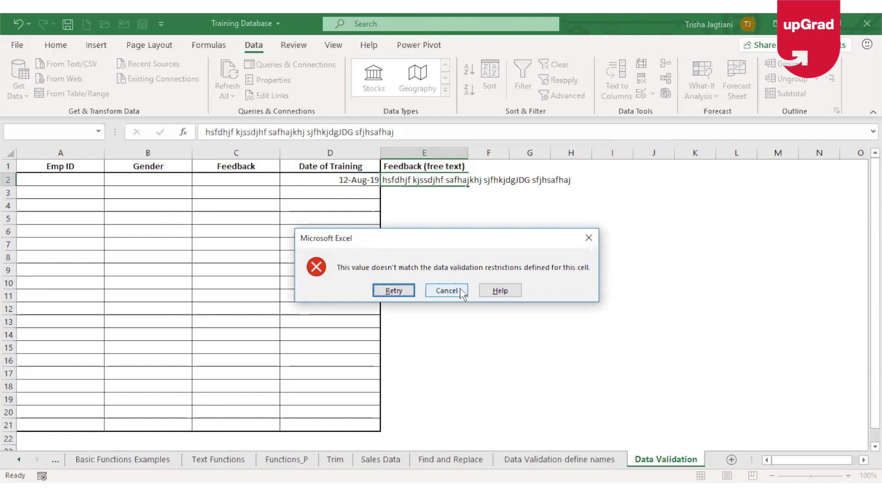
pyautogui.click(461, 290)
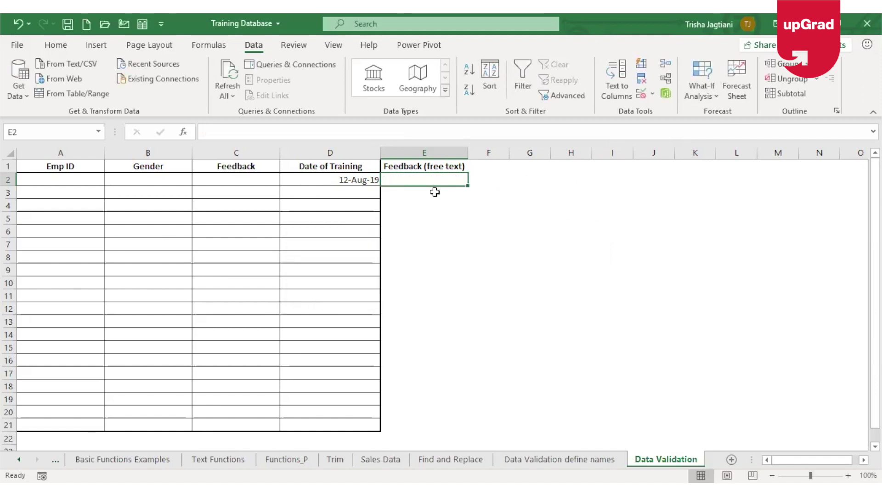